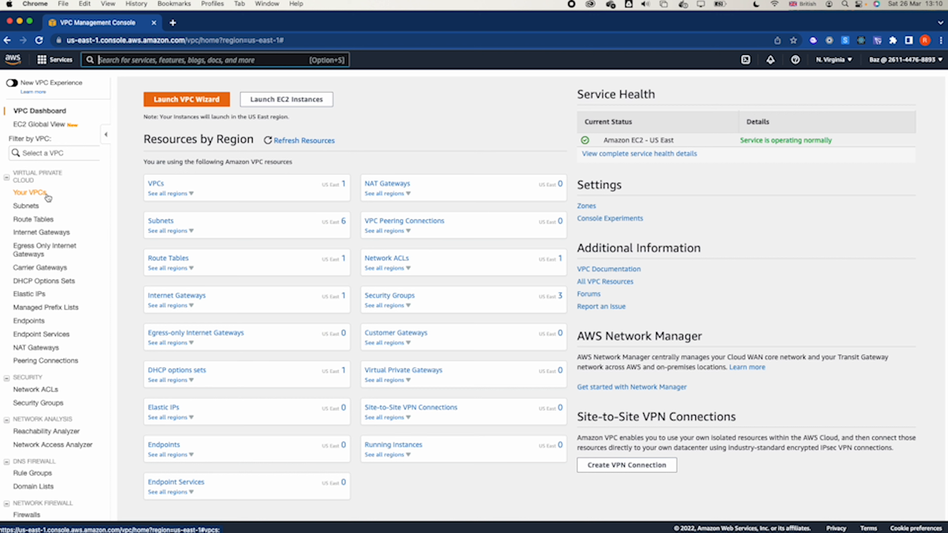
# - Start creating a new VPC from the VPC list and set its name tag to Demo VPC
pyautogui.click(48, 197)
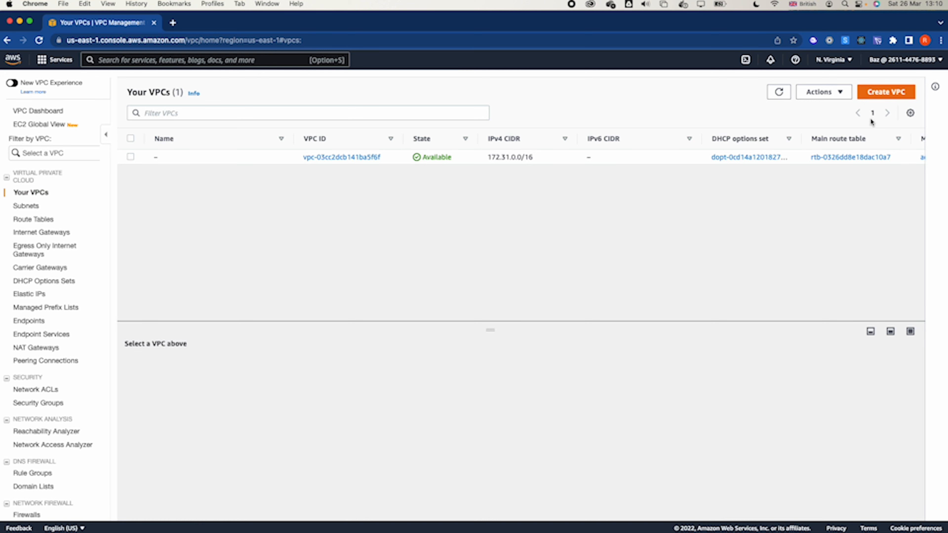
pyautogui.click(892, 100)
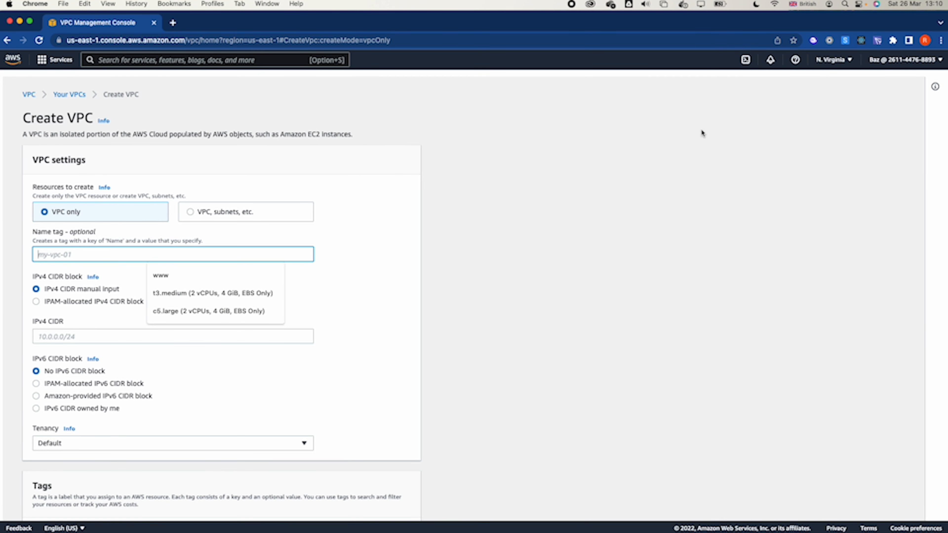
pyautogui.click(56, 254)
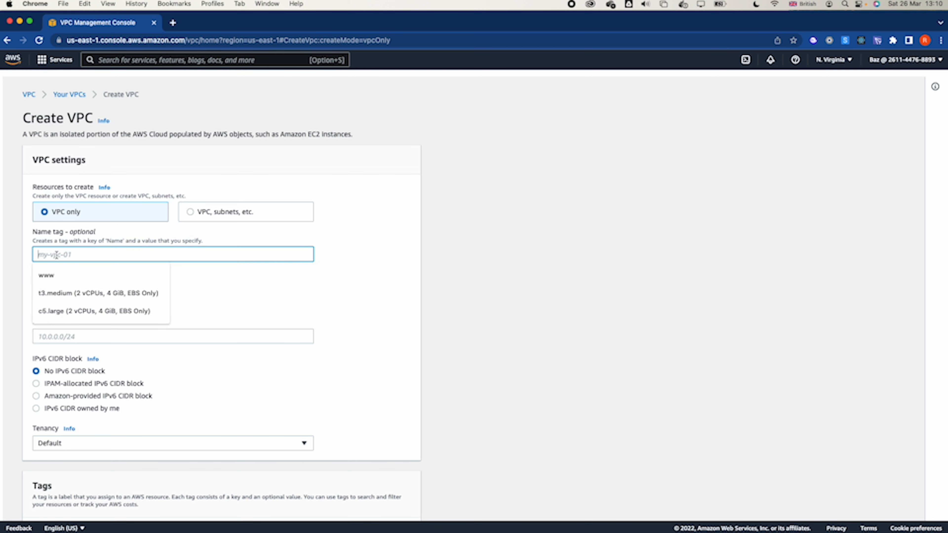
pyautogui.write('Demo ')
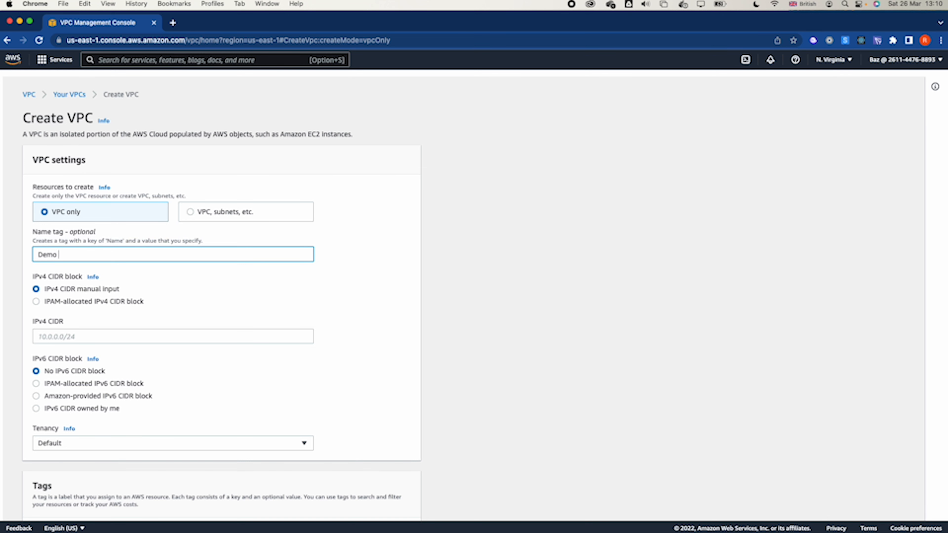
pyautogui.write('VPC')
# - Keep manual IPv4 CIDR input for the VPC and set the IPv4 CIDR to 10.0.0.0/16
pyautogui.click(70, 302)
pyautogui.click(64, 290)
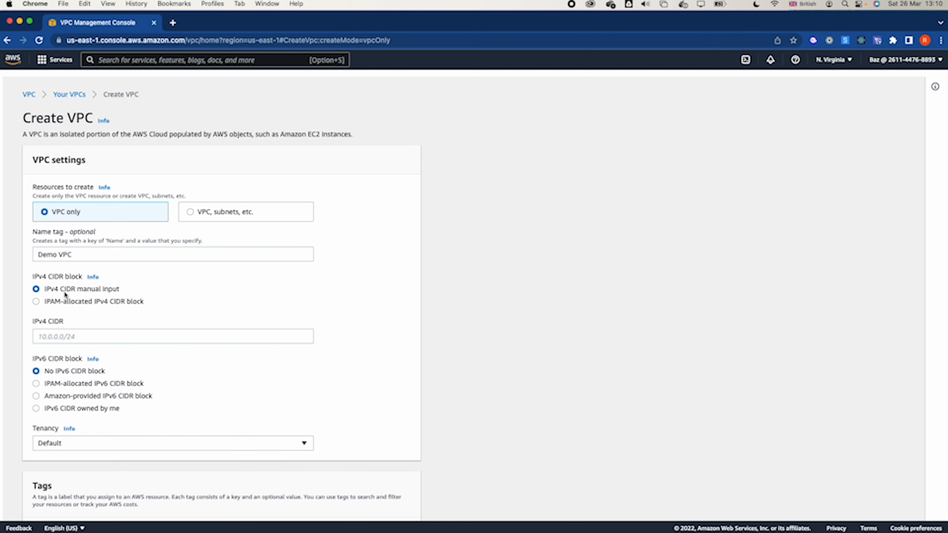
pyautogui.click(54, 340)
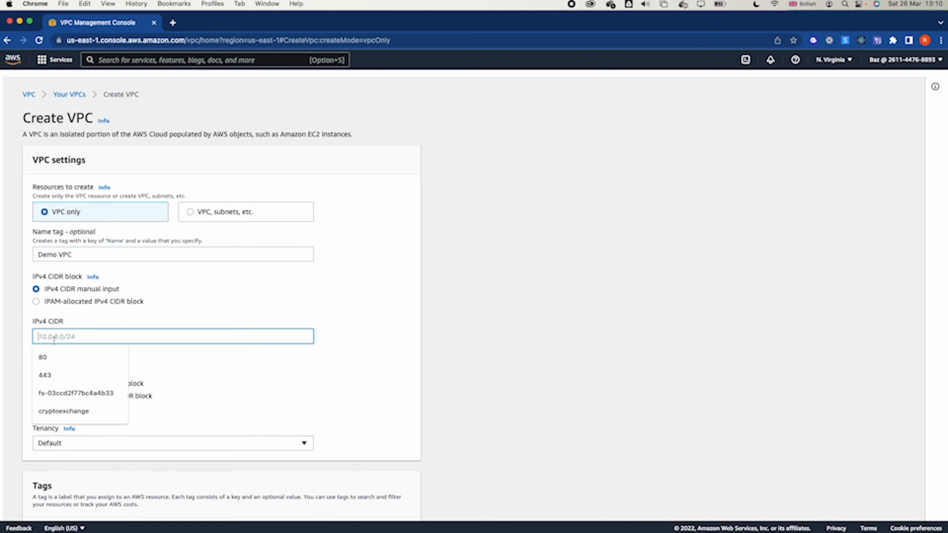
pyautogui.write('10.0.0.0')
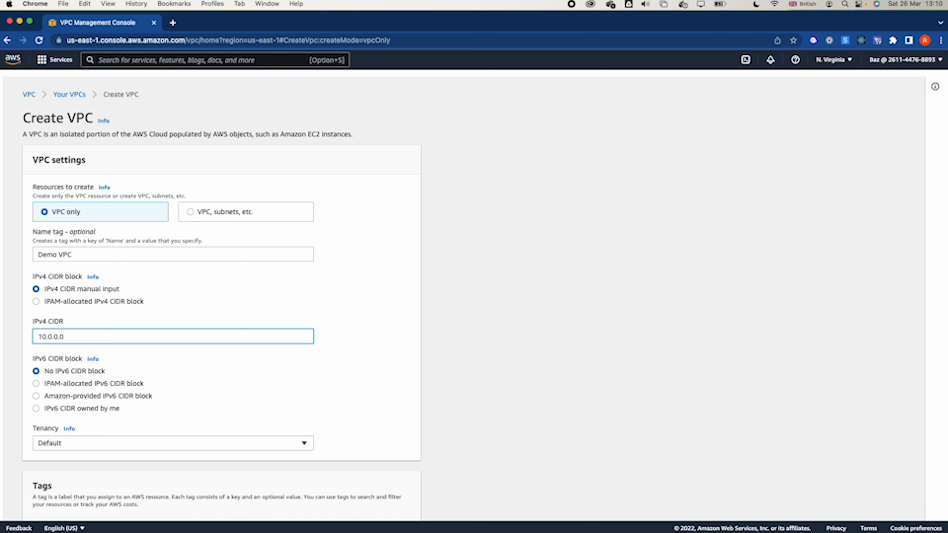
pyautogui.write('/16')
pyautogui.click(147, 384)
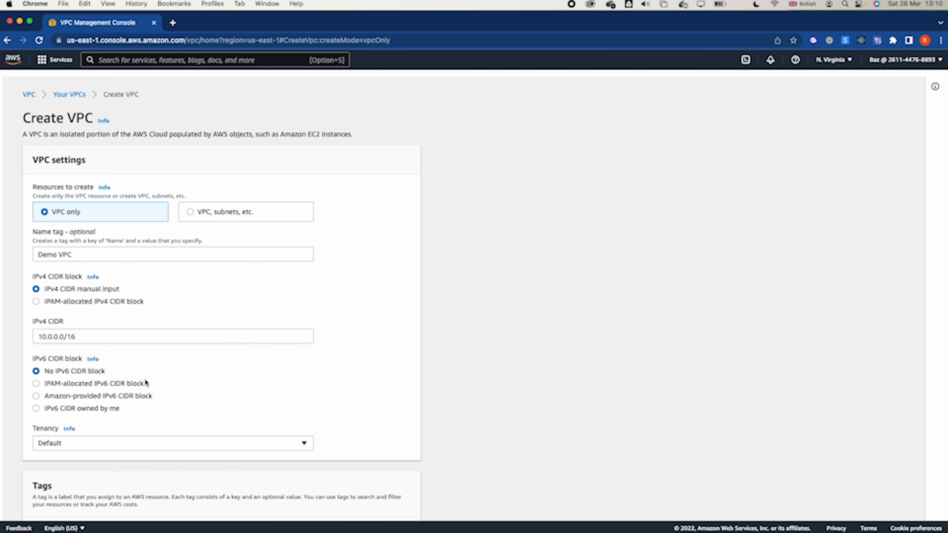
# - Keep the tenancy at Default and create the VPC
pyautogui.scroll(-3, 196, 355)
pyautogui.click(143, 331)
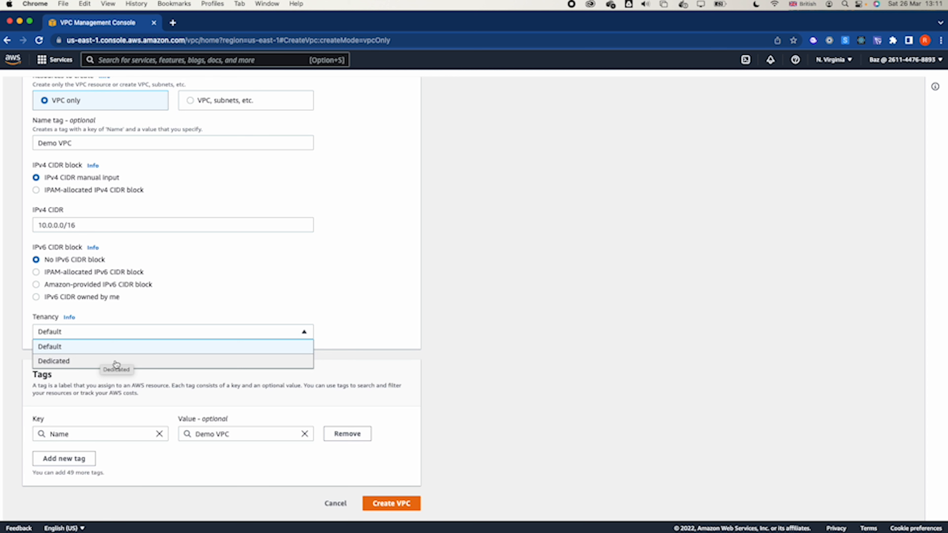
pyautogui.click(124, 349)
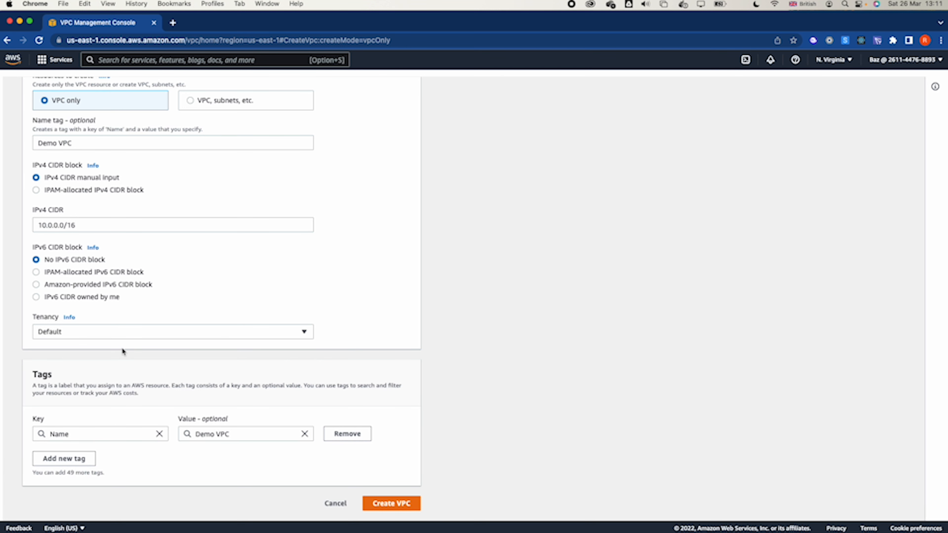
pyautogui.click(395, 505)
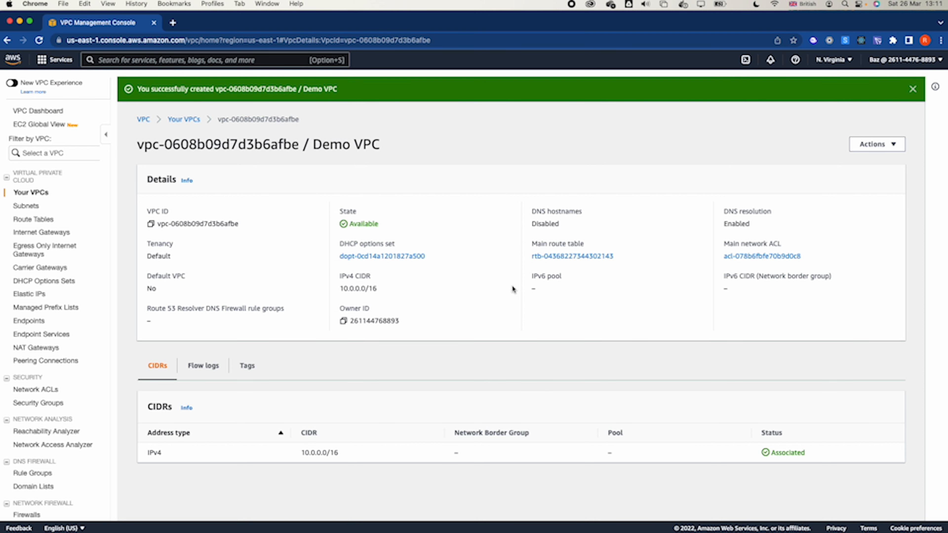
# - Enable DNS hostnames for Demo VPC and save the change
pyautogui.click(183, 120)
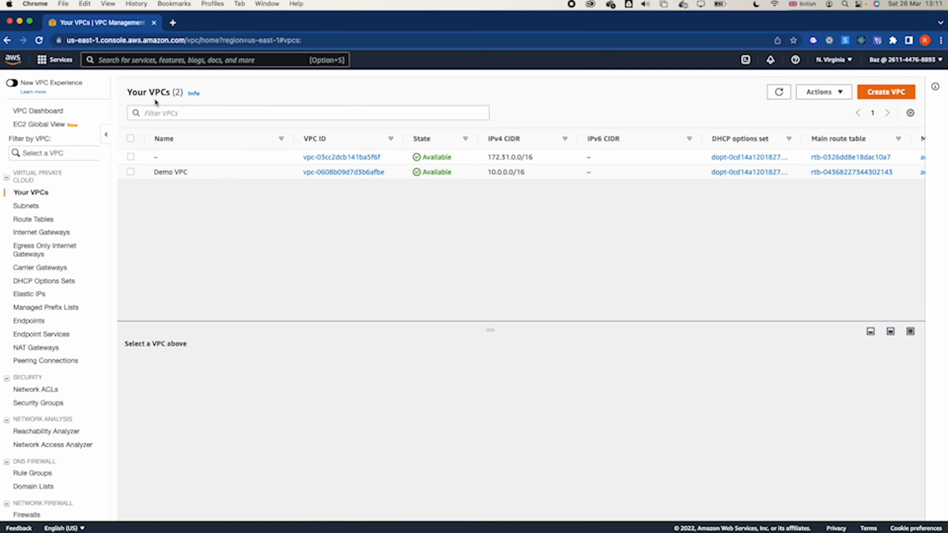
pyautogui.click(130, 172)
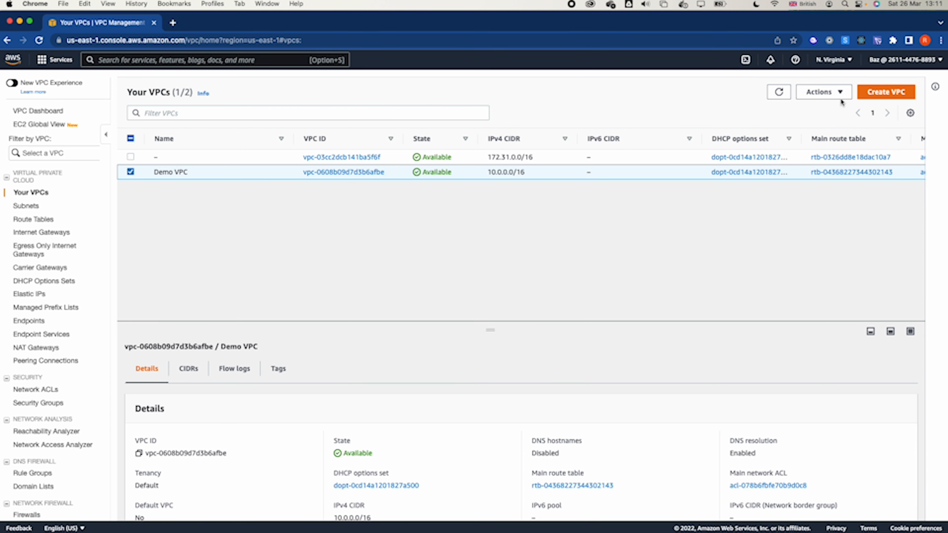
pyautogui.click(827, 94)
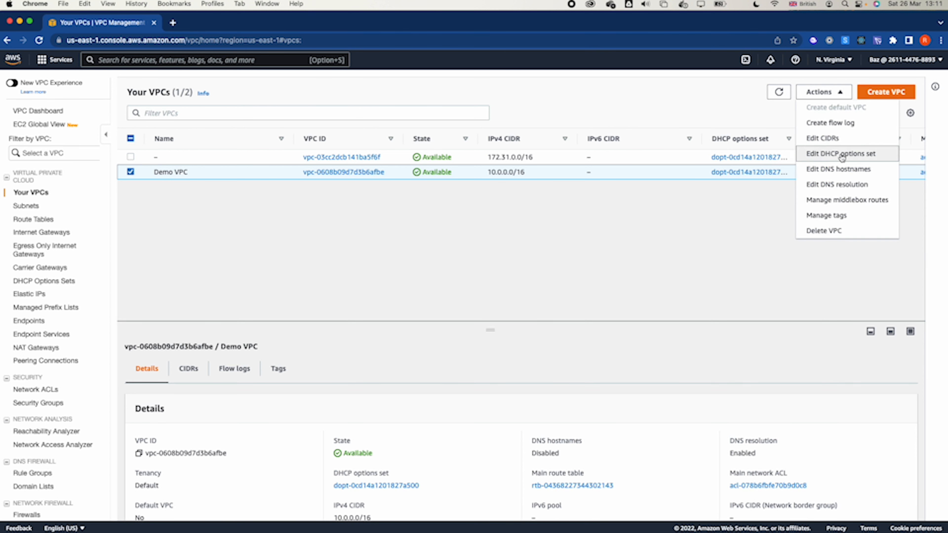
pyautogui.click(838, 172)
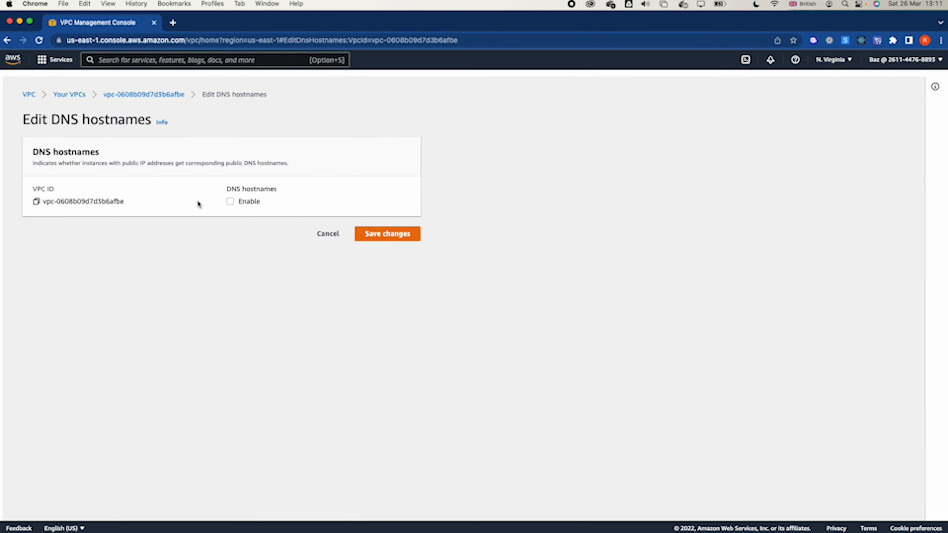
pyautogui.click(232, 202)
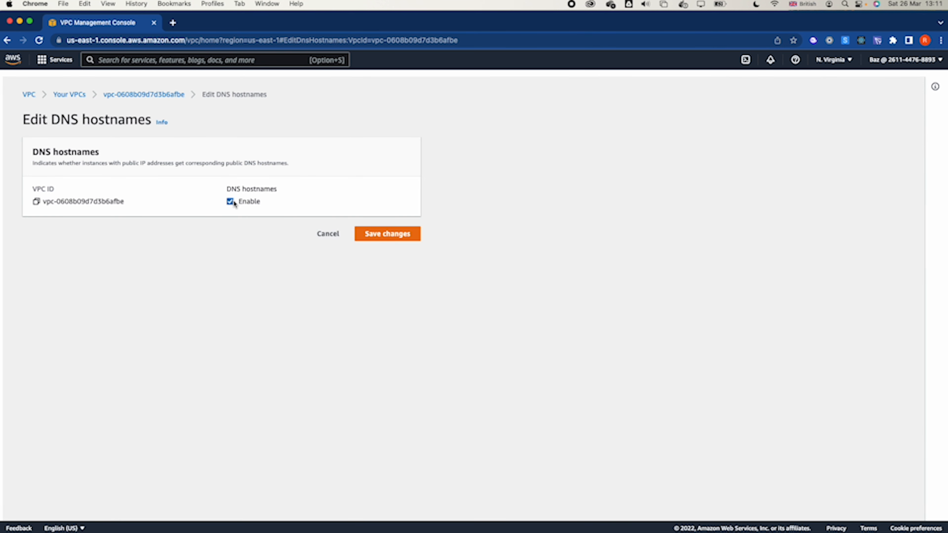
pyautogui.click(388, 234)
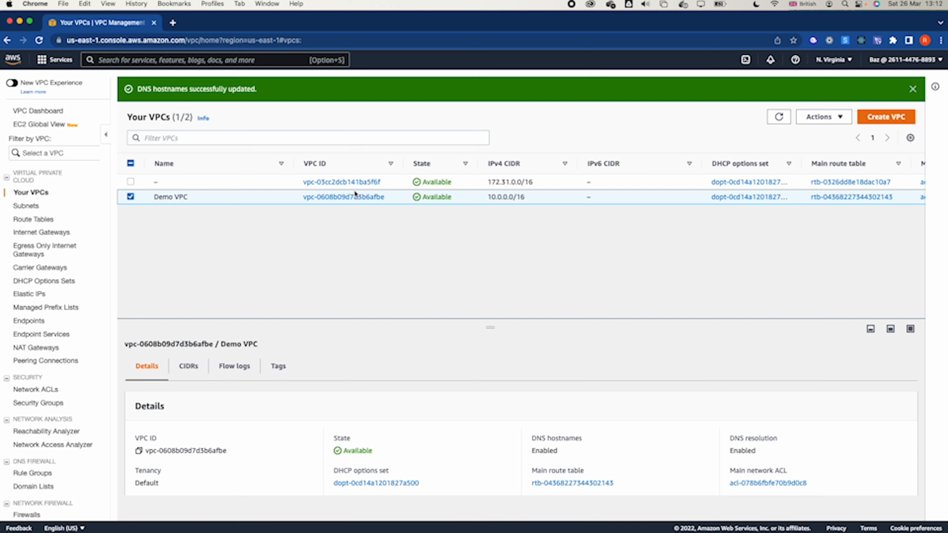
# - Start creating a subnet in Demo VPC and name it Public subnet
pyautogui.click(38, 209)
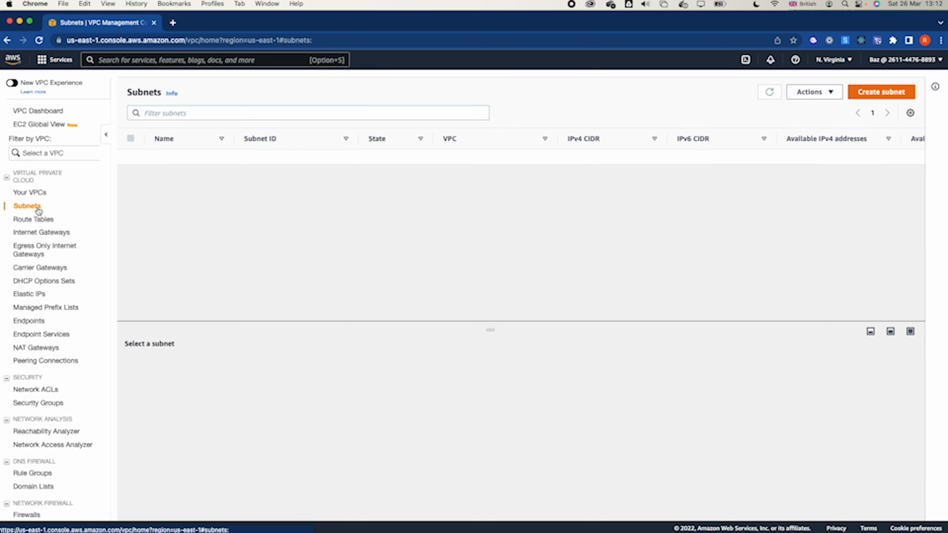
pyautogui.click(874, 92)
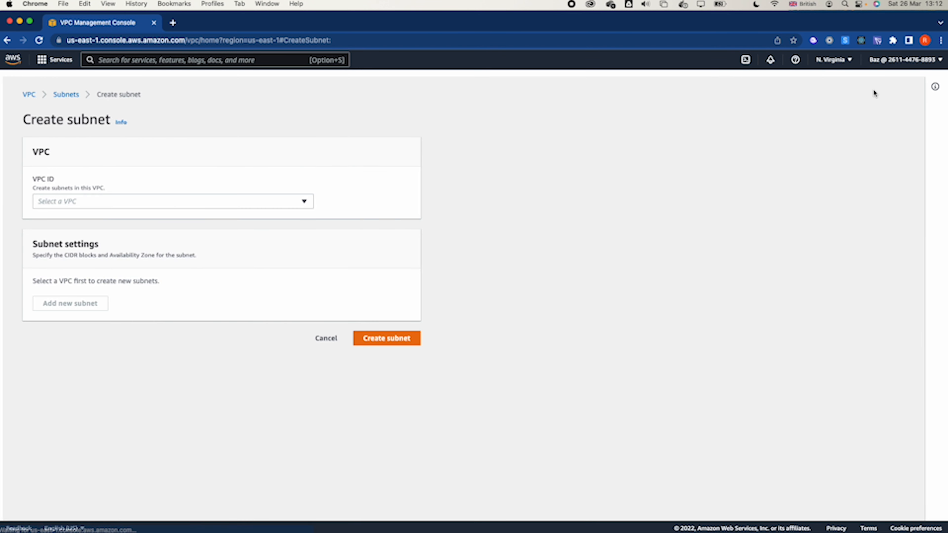
pyautogui.click(169, 205)
pyautogui.click(149, 253)
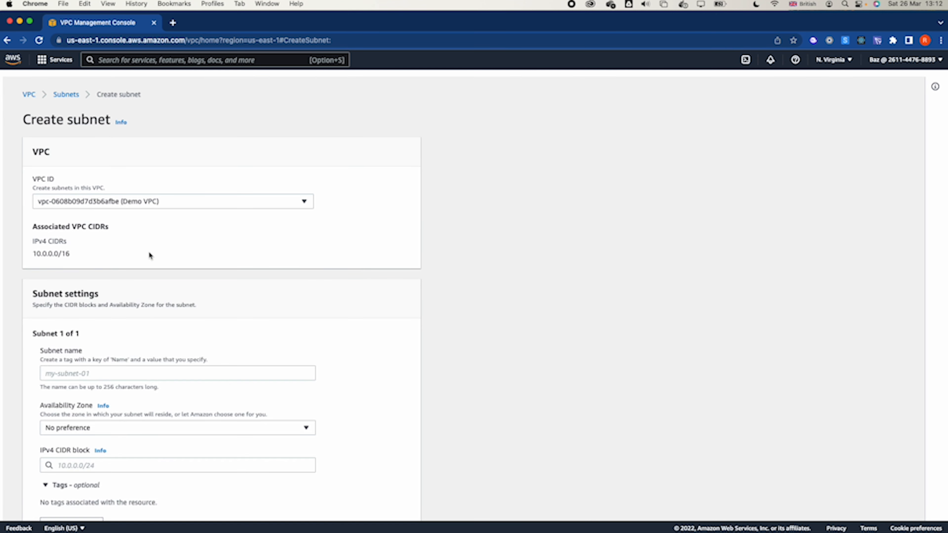
pyautogui.click(69, 378)
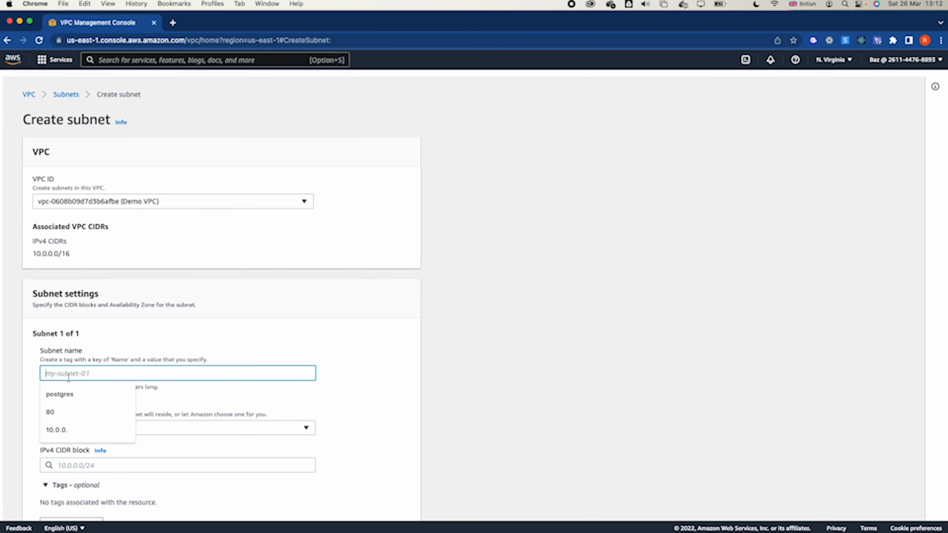
pyautogui.write('Public')
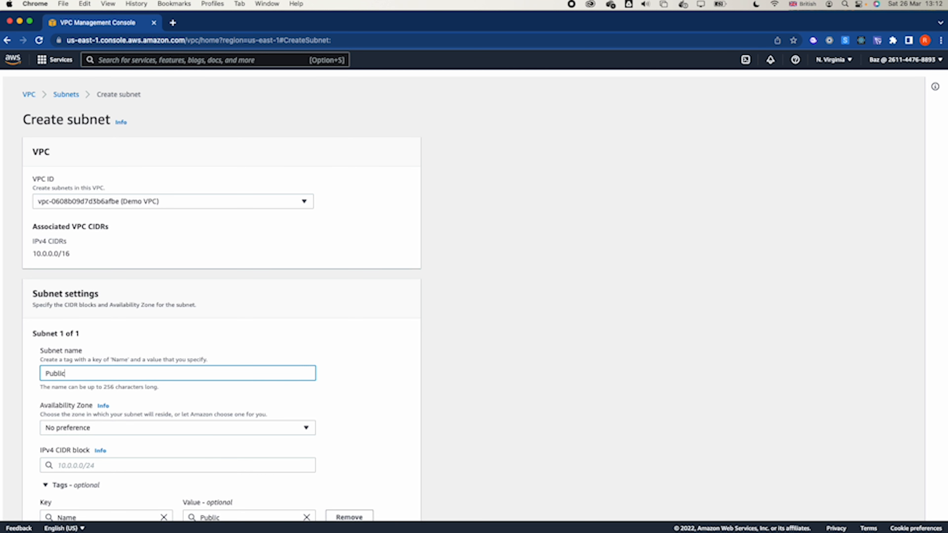
pyautogui.write(' subnet')
# - Set the public subnet's Availability Zone to US East (N. Virginia) / us-east-1a
pyautogui.scroll(-2, 111, 369)
pyautogui.click(111, 370)
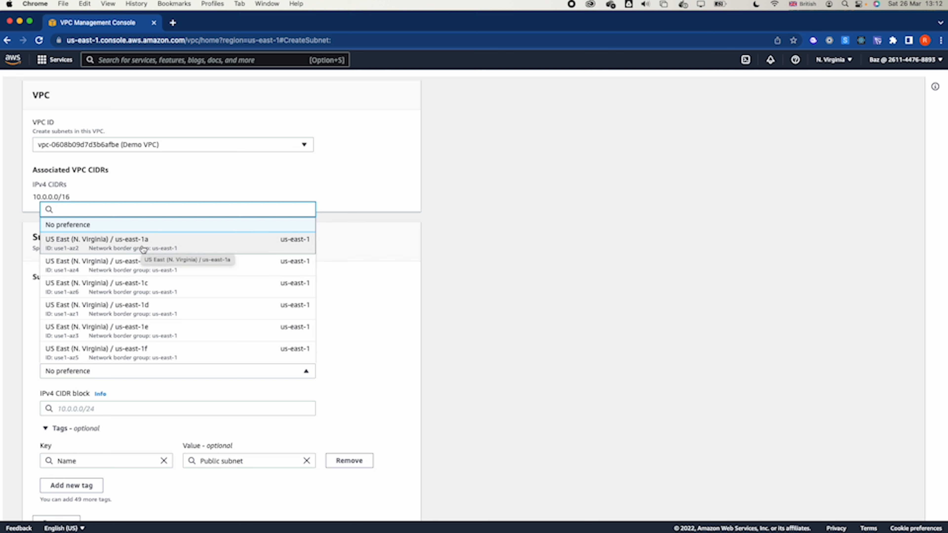
pyautogui.click(143, 250)
pyautogui.click(112, 375)
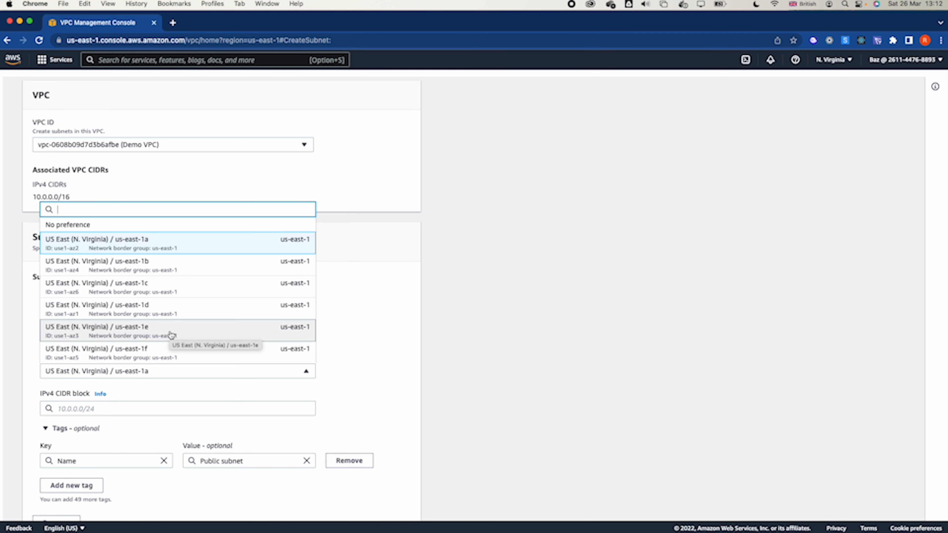
pyautogui.click(404, 211)
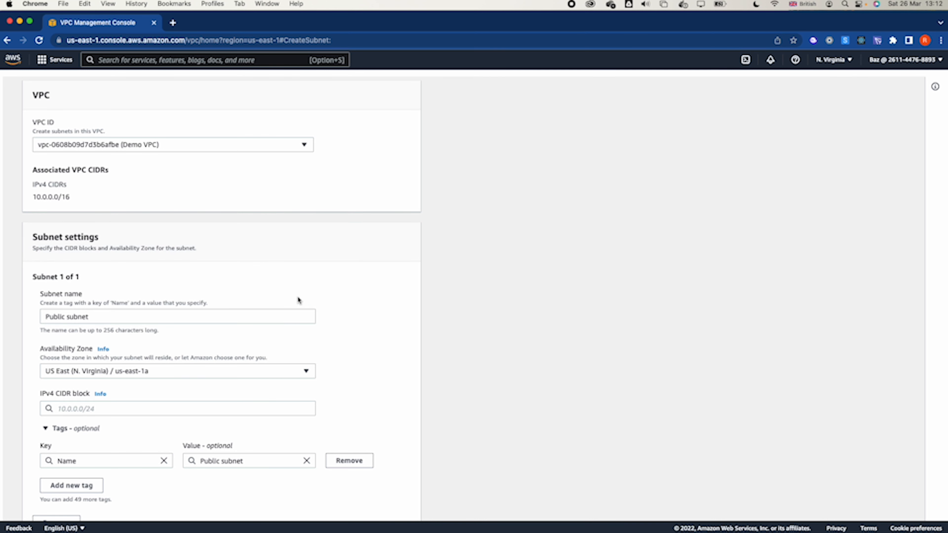
# - Set the public subnet's IPv4 CIDR block to 10.0.0.0/24 and create the subnet
pyautogui.click(89, 408)
pyautogui.write('10.0.0.1')
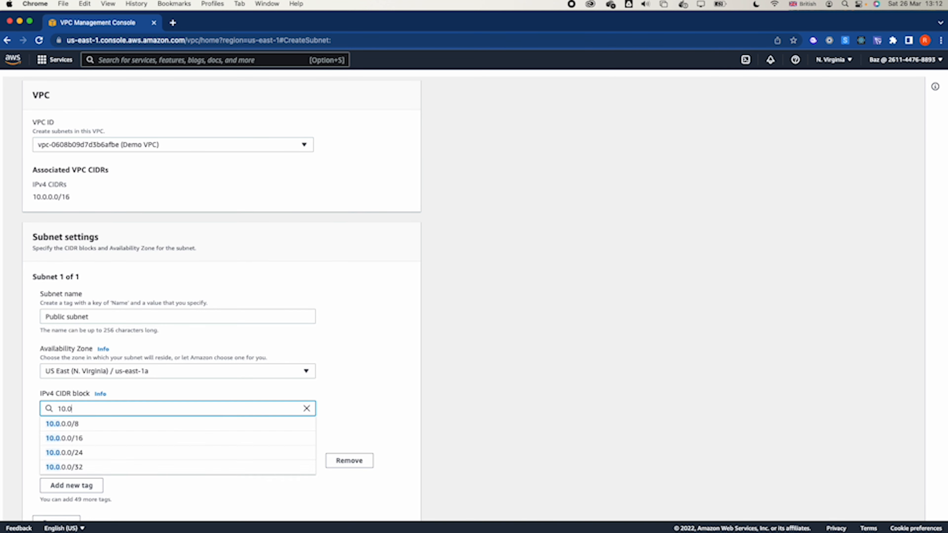
pyautogui.write('/24')
pyautogui.press('Tab')
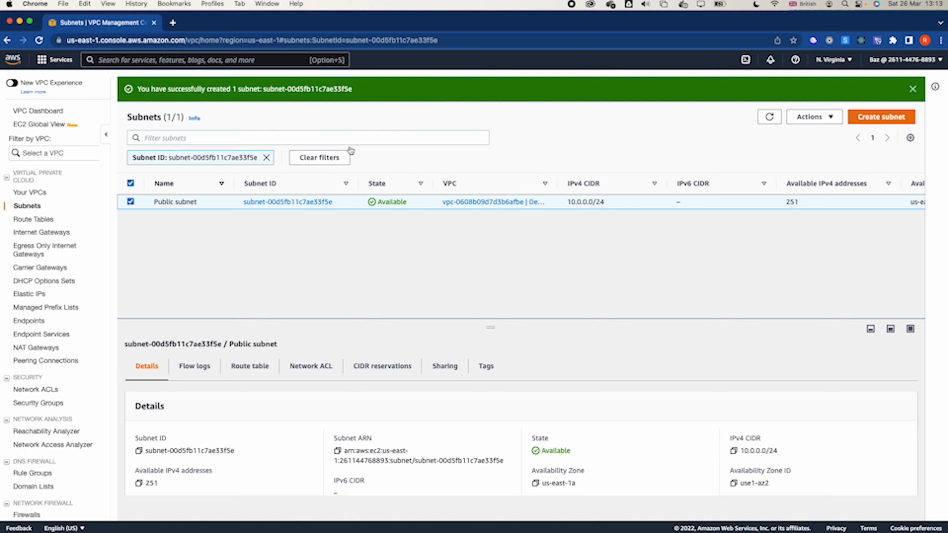
# - Enable auto-assign public IPv4 address in the settings of Public subnet
pyautogui.click(810, 117)
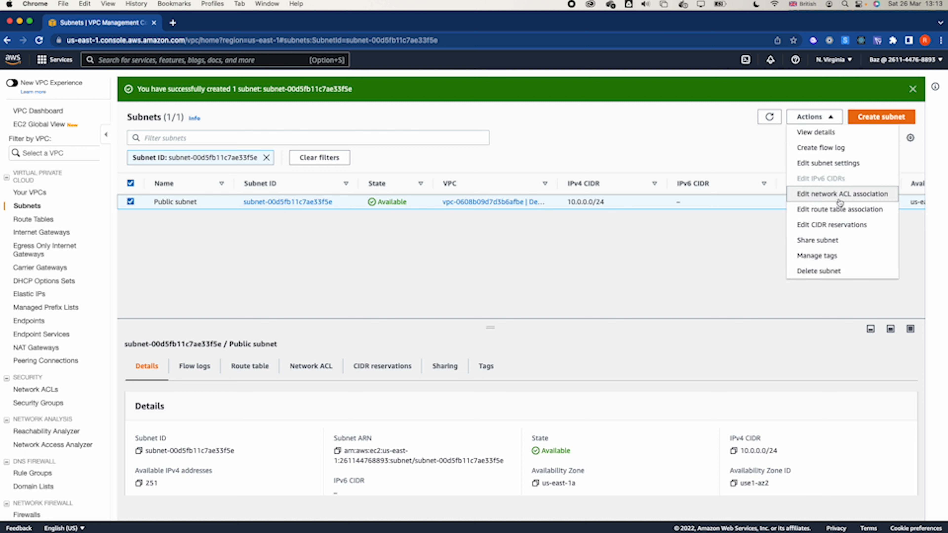
pyautogui.click(836, 162)
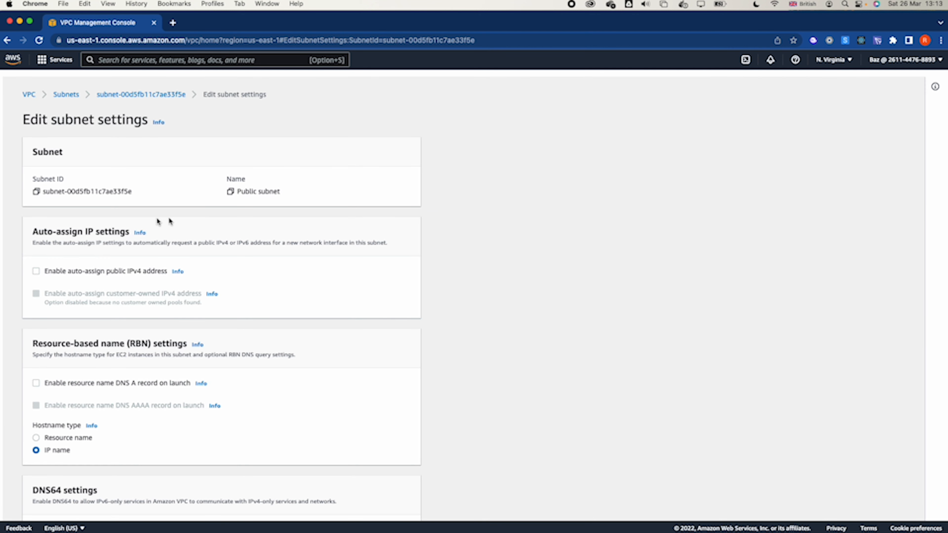
pyautogui.click(36, 271)
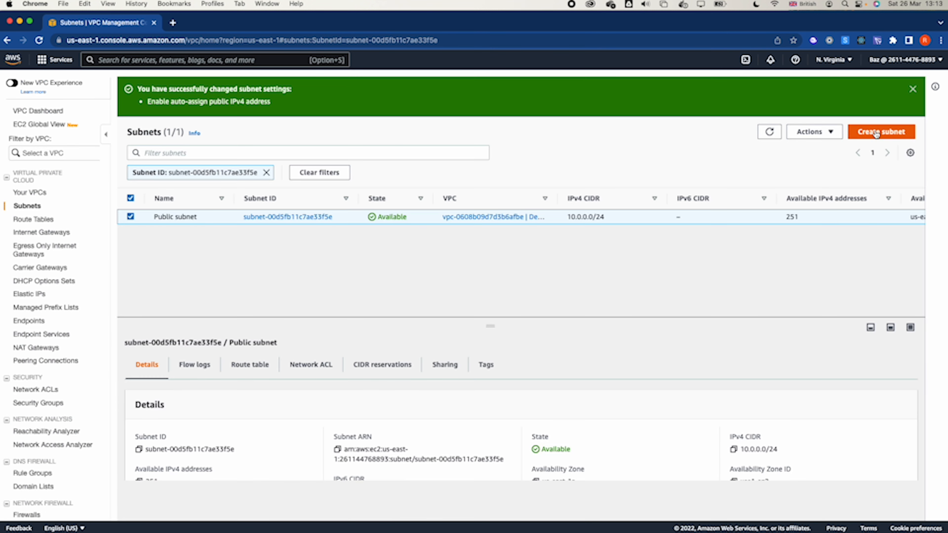
# - Start creating another subnet in Demo VPC and name it Private subnet
pyautogui.click(875, 133)
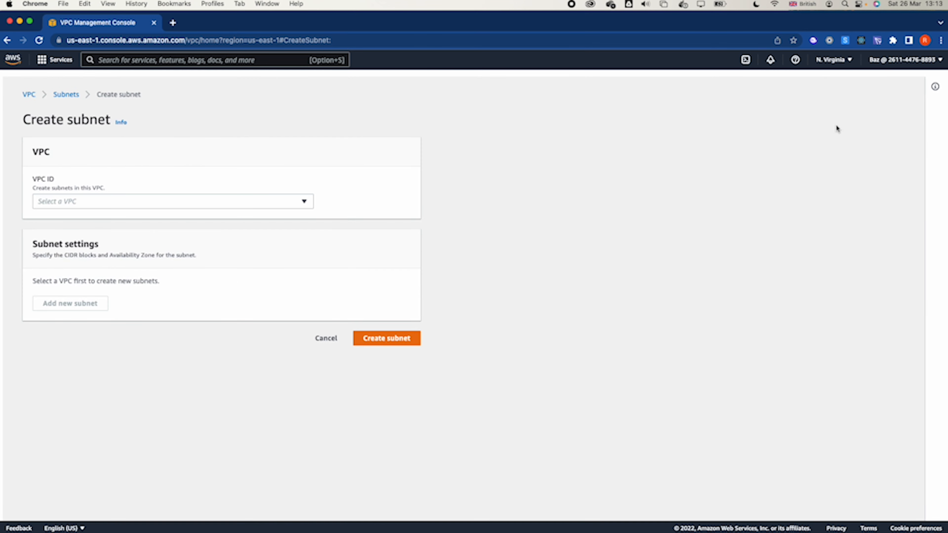
pyautogui.click(175, 196)
pyautogui.click(129, 252)
pyautogui.click(83, 373)
pyautogui.write('Private')
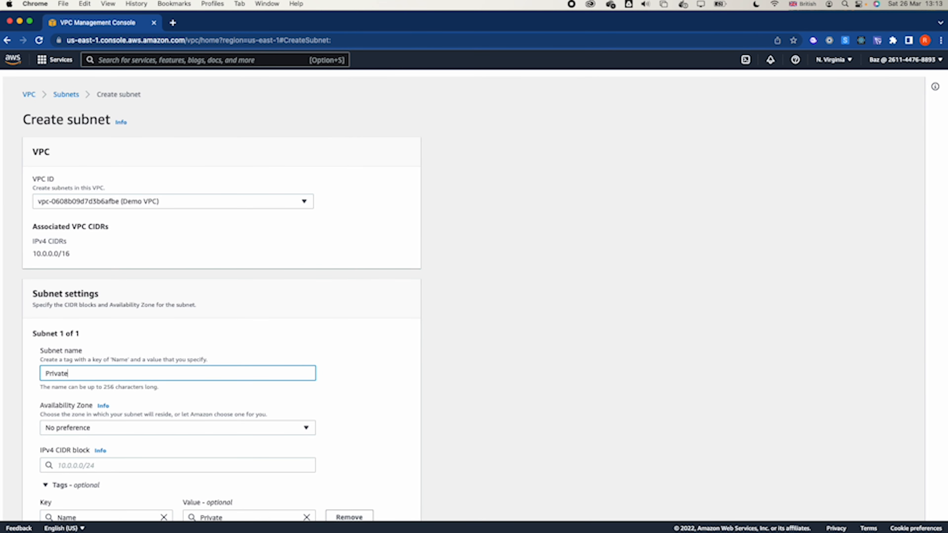
pyautogui.write(' subnet')
# - Set the private subnet's Availability Zone to US East (N. Virginia) / us-east-1a
pyautogui.scroll(-2, 82, 451)
pyautogui.click(122, 377)
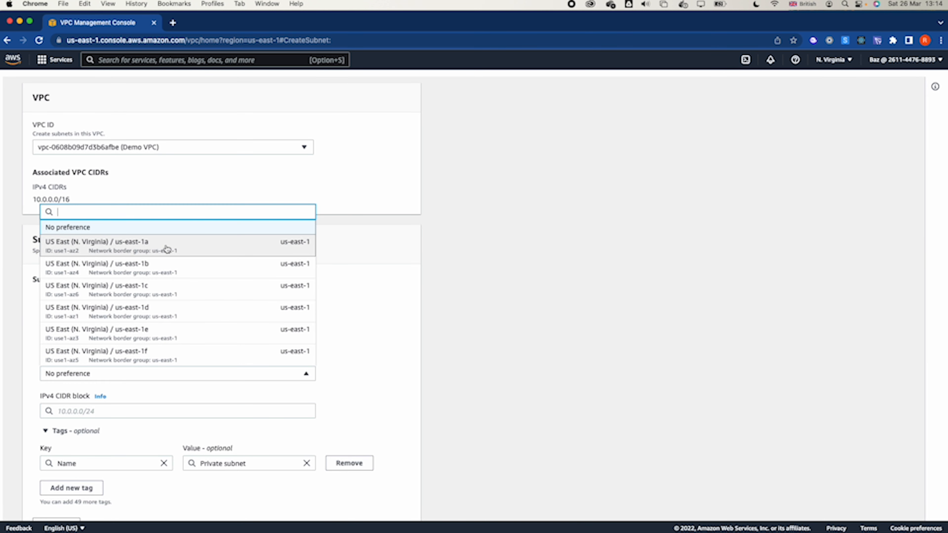
pyautogui.click(166, 249)
# - Set the private subnet's IPv4 CIDR block to 10.0.2.0/24 and create the subnet
pyautogui.scroll(-1, 148, 332)
pyautogui.click(119, 381)
pyautogui.write('10.0.')
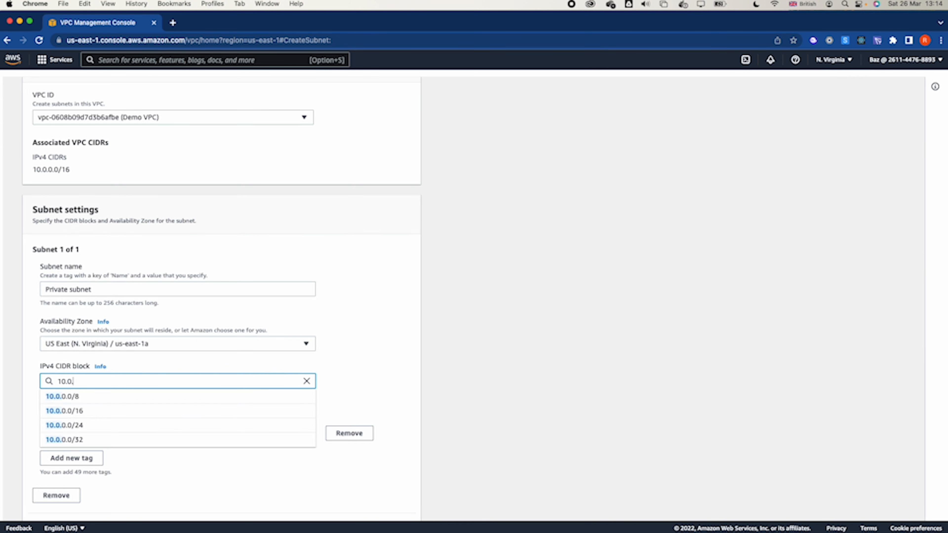
pyautogui.write('2.0/24')
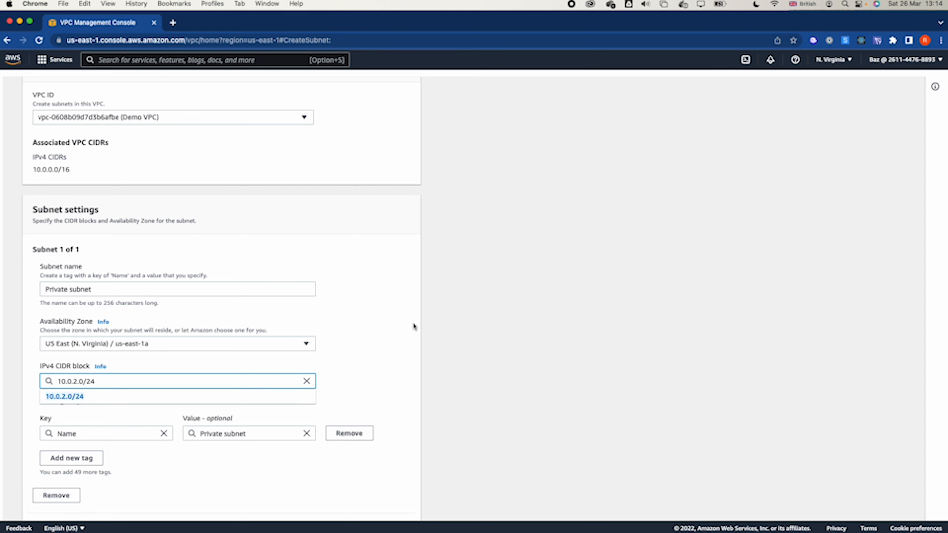
pyautogui.click(570, 351)
pyautogui.scroll(-3, 570, 352)
pyautogui.click(396, 500)
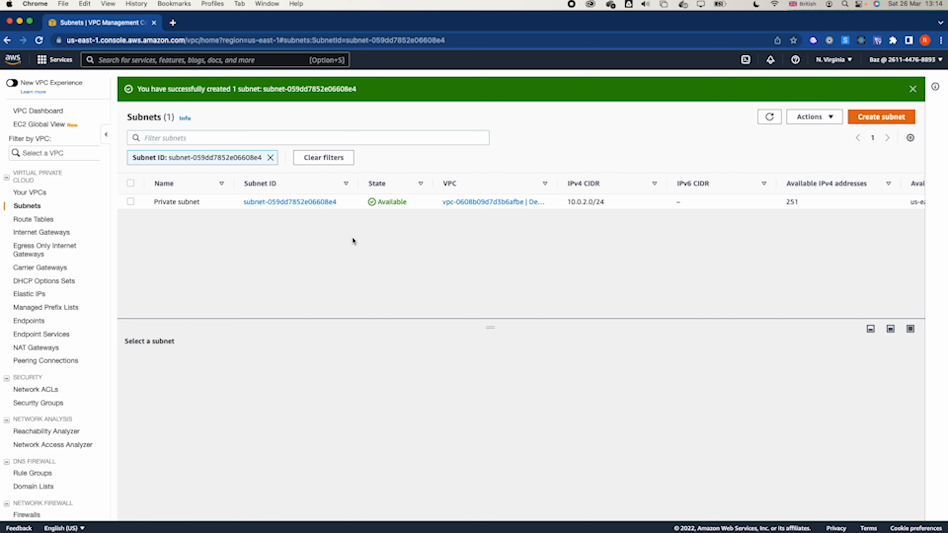
# - Create an internet gateway named dem-igw
pyautogui.click(70, 234)
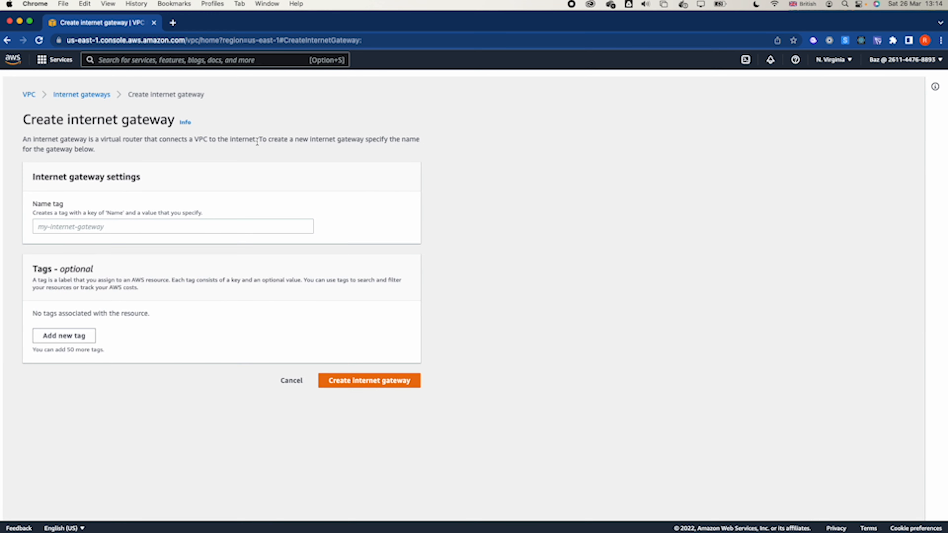
pyautogui.click(106, 229)
pyautogui.write('dem-')
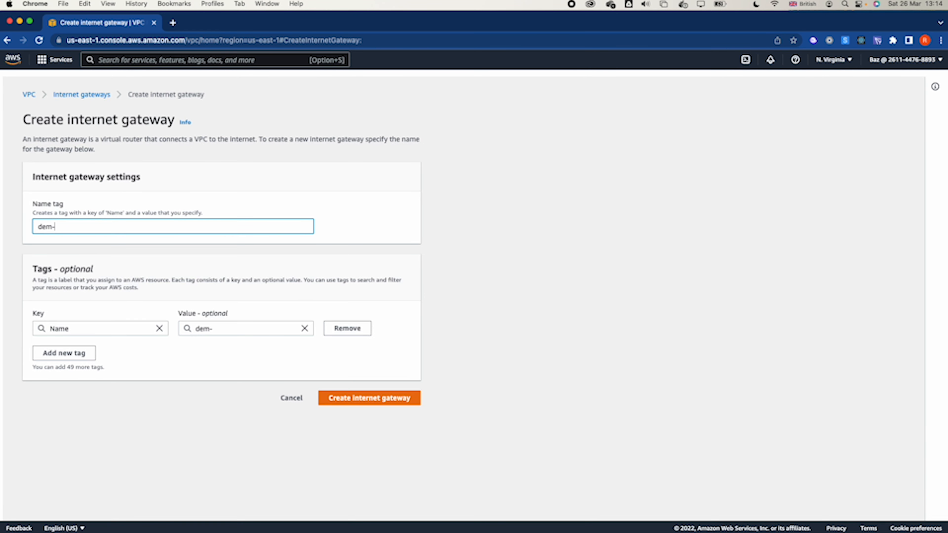
pyautogui.click(354, 391)
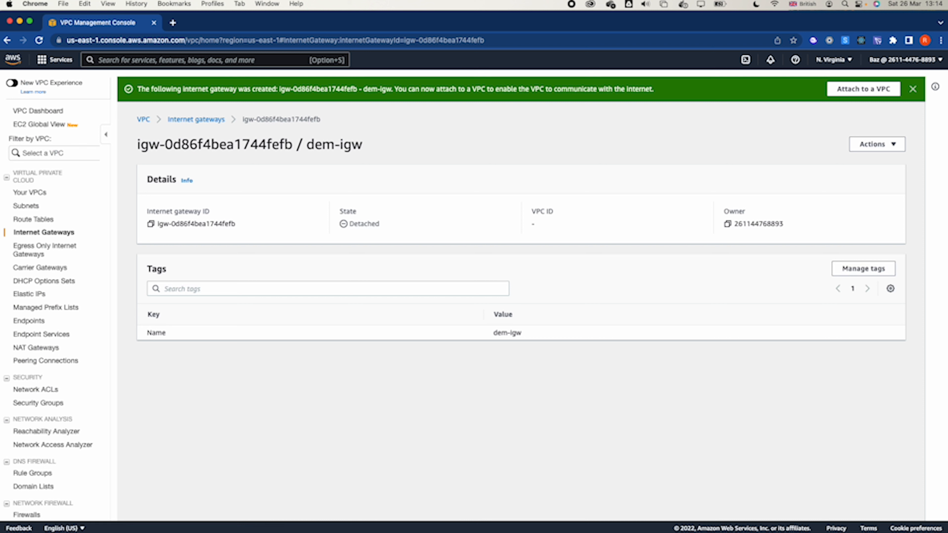
# - Attach the dem-igw internet gateway to Demo VPC, viewing the equivalent AWS CLI command before confirming
pyautogui.click(189, 120)
pyautogui.click(130, 172)
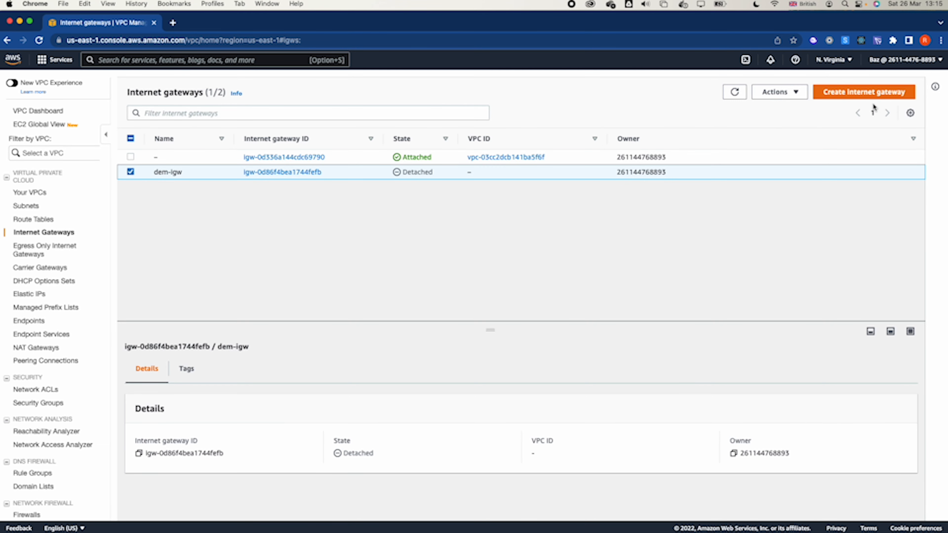
pyautogui.click(780, 94)
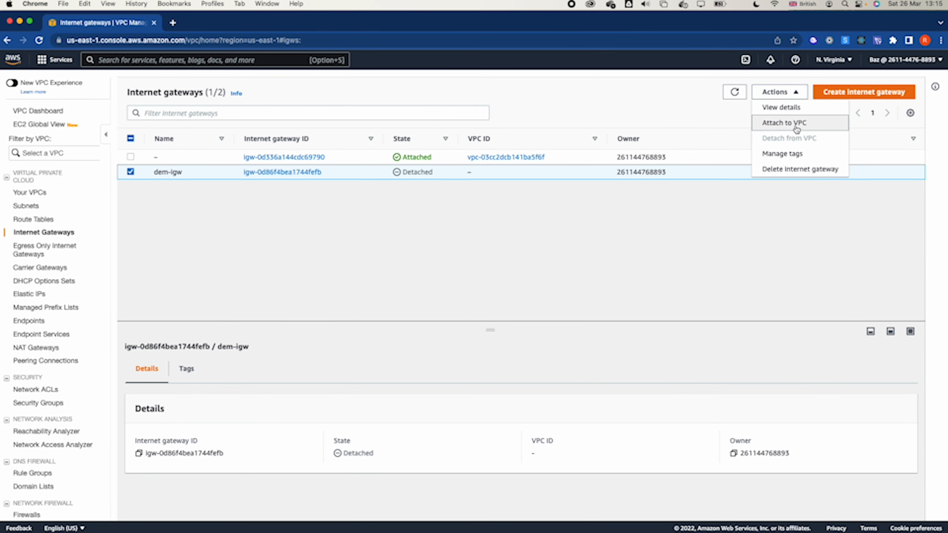
pyautogui.click(784, 122)
pyautogui.click(170, 210)
pyautogui.click(150, 226)
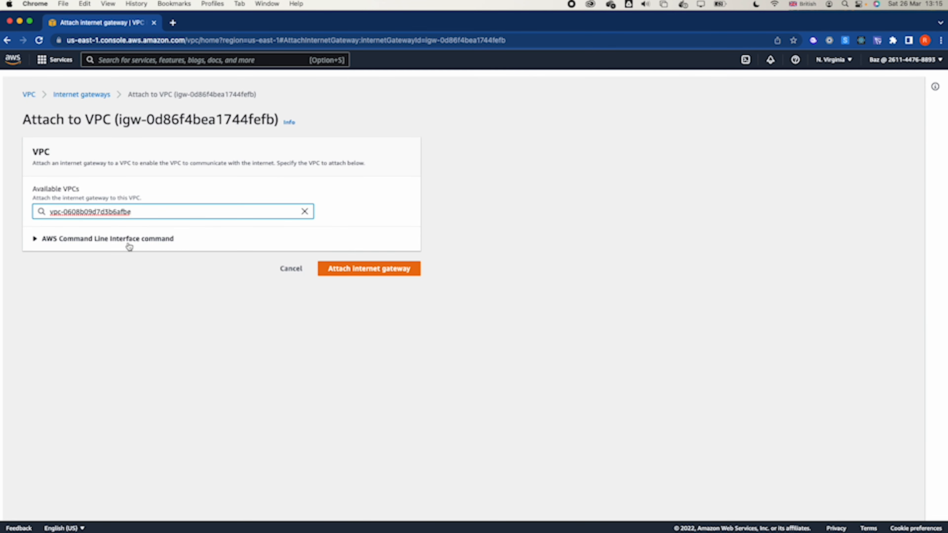
pyautogui.click(127, 239)
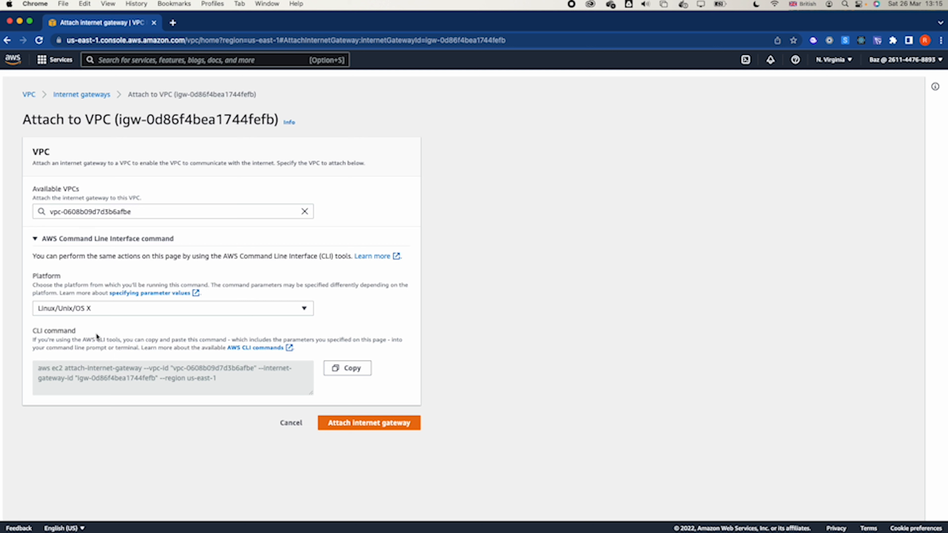
pyautogui.moveTo(33, 373); pyautogui.dragTo(246, 396)
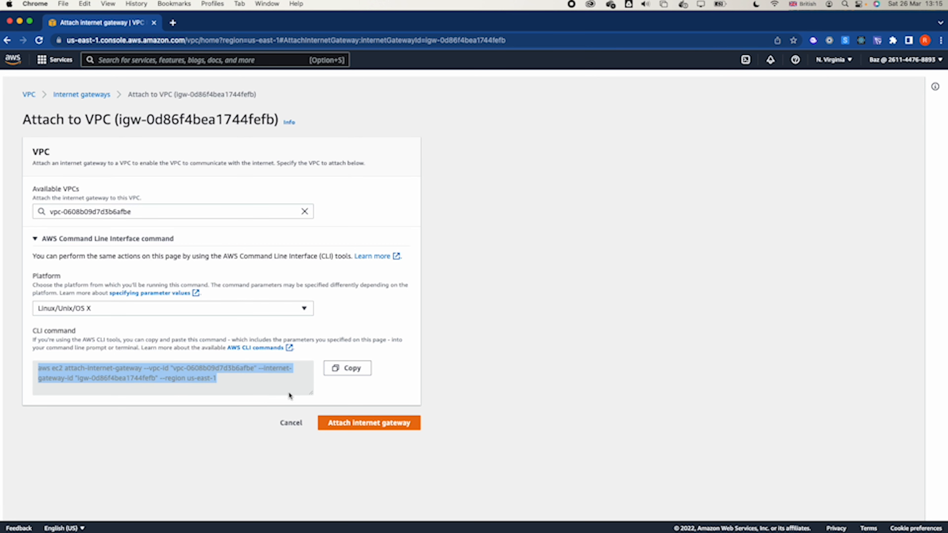
pyautogui.click(355, 424)
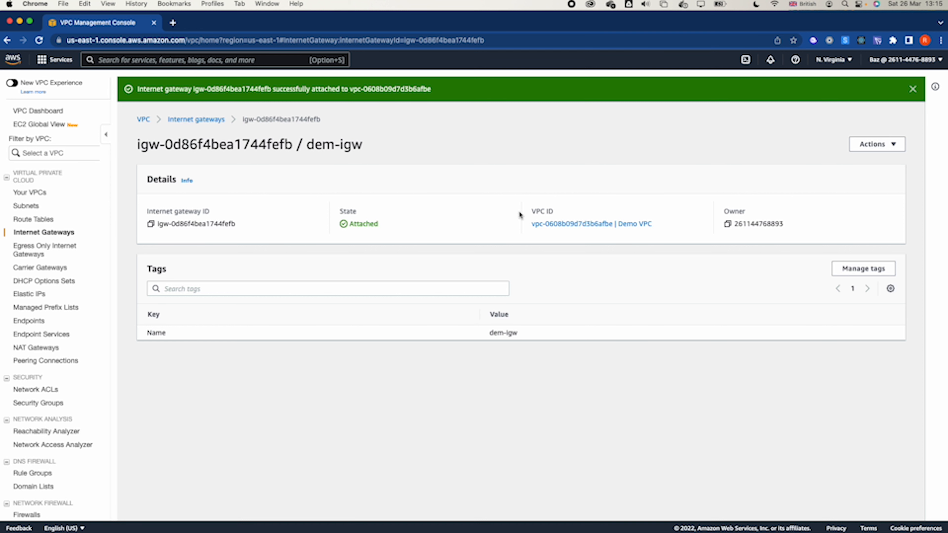
# - Widen the VPC column in the list of route tables and check which VPC each table belongs to
pyautogui.click(27, 221)
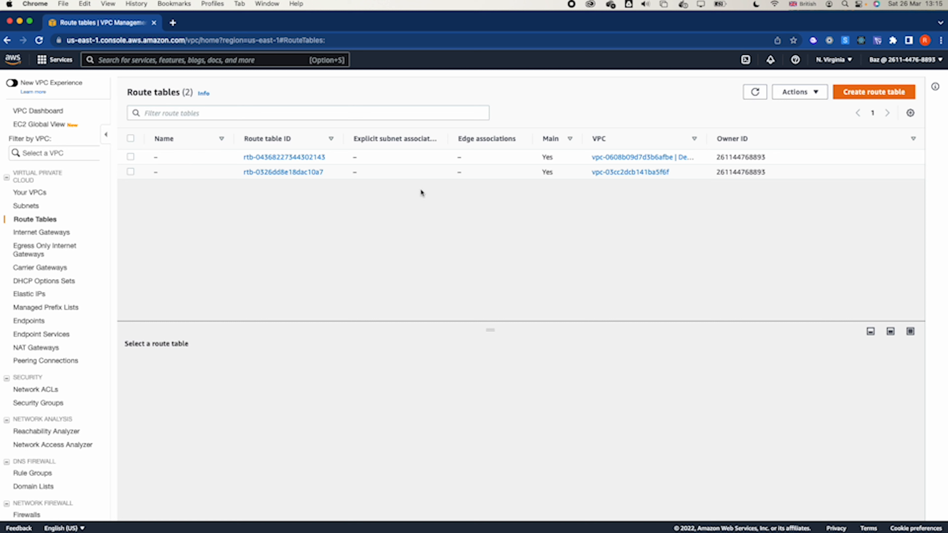
pyautogui.moveTo(707, 138); pyautogui.dragTo(792, 138)
pyautogui.click(743, 155)
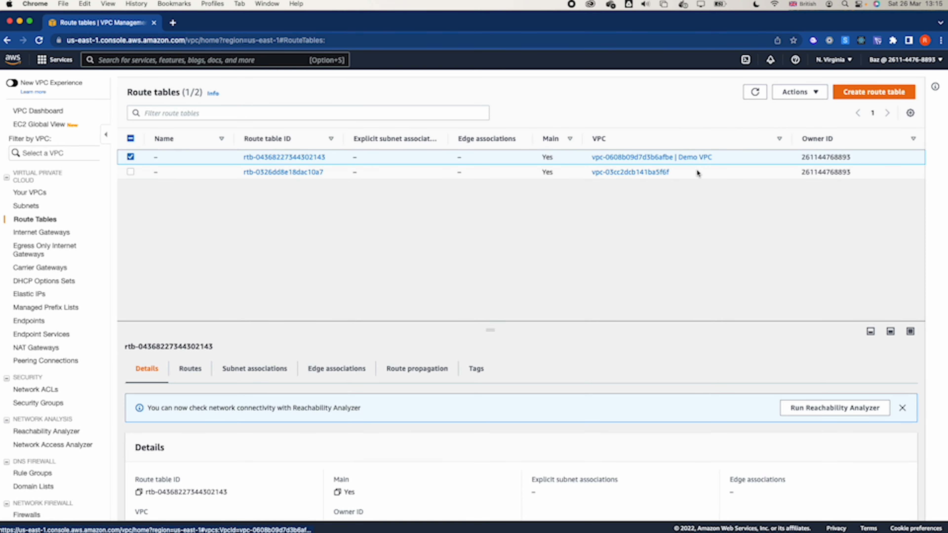
pyautogui.click(703, 173)
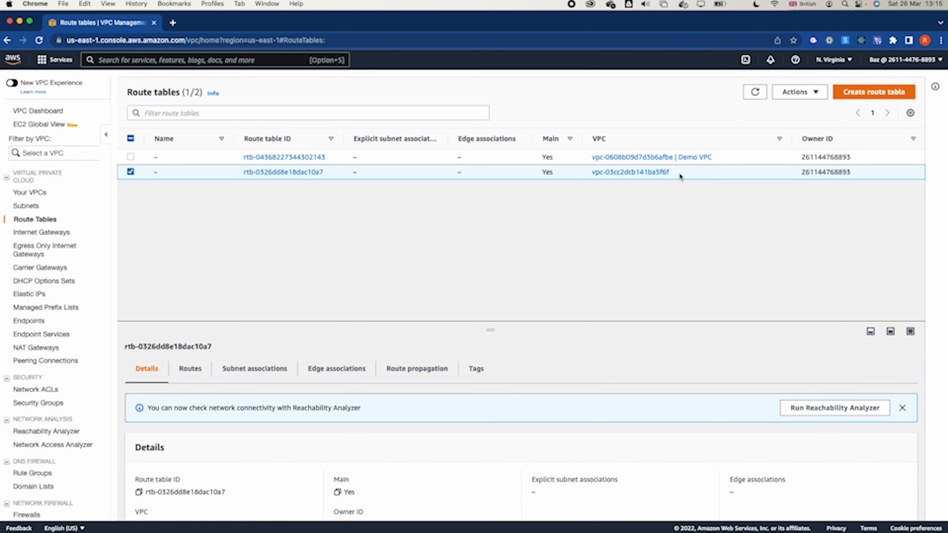
pyautogui.click(130, 172)
# - Name the main route table of Demo VPC Public Route Table
pyautogui.click(130, 157)
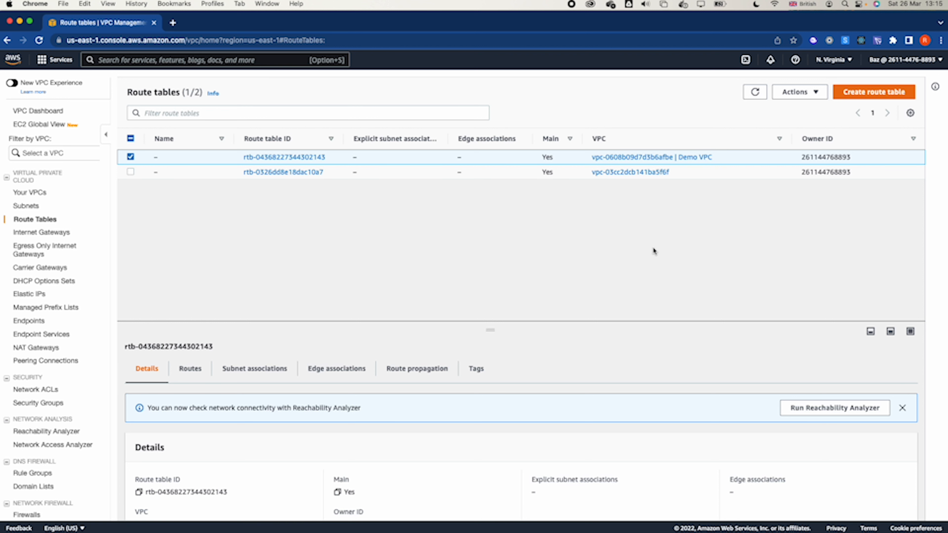
pyautogui.click(163, 156)
pyautogui.write('P')
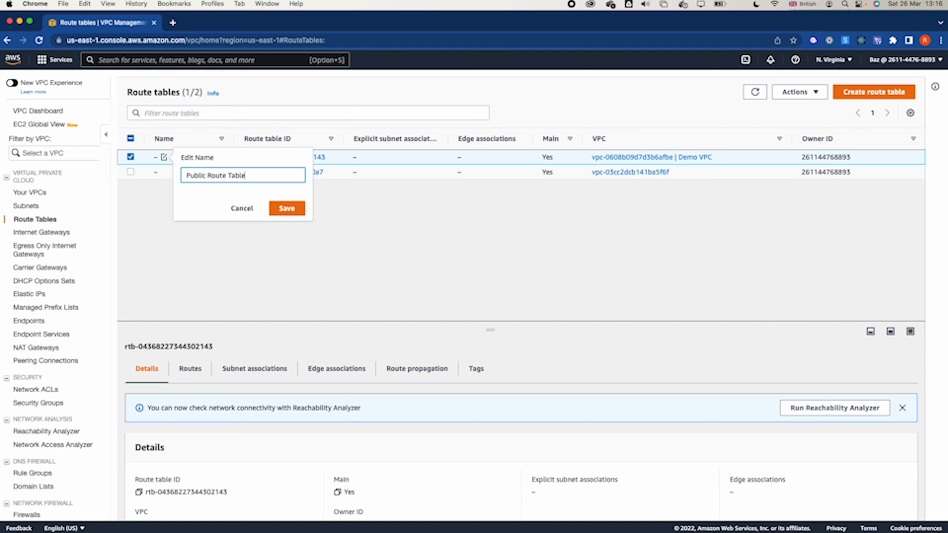
pyautogui.write('ublic Route Table')
pyautogui.click(287, 208)
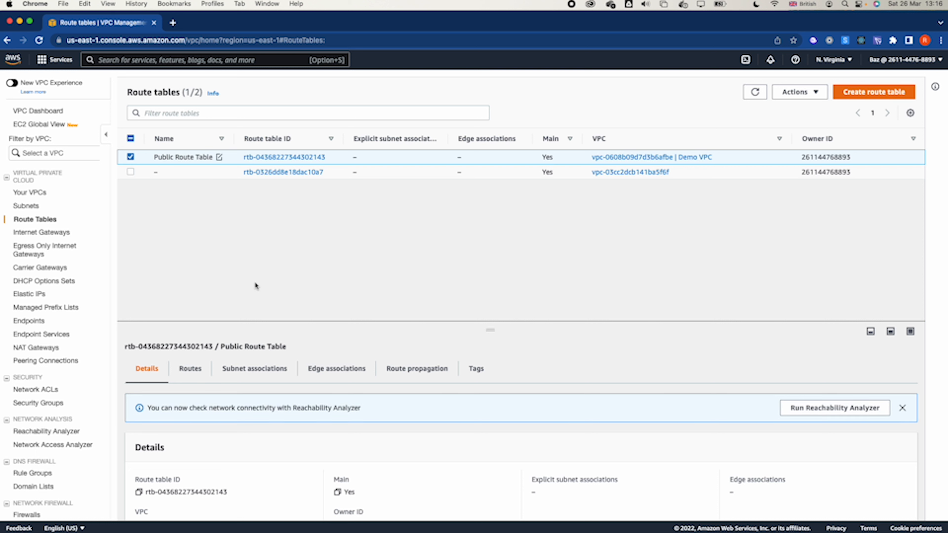
# - Examine the destination and target of the existing route in Public Route Table
pyautogui.click(190, 369)
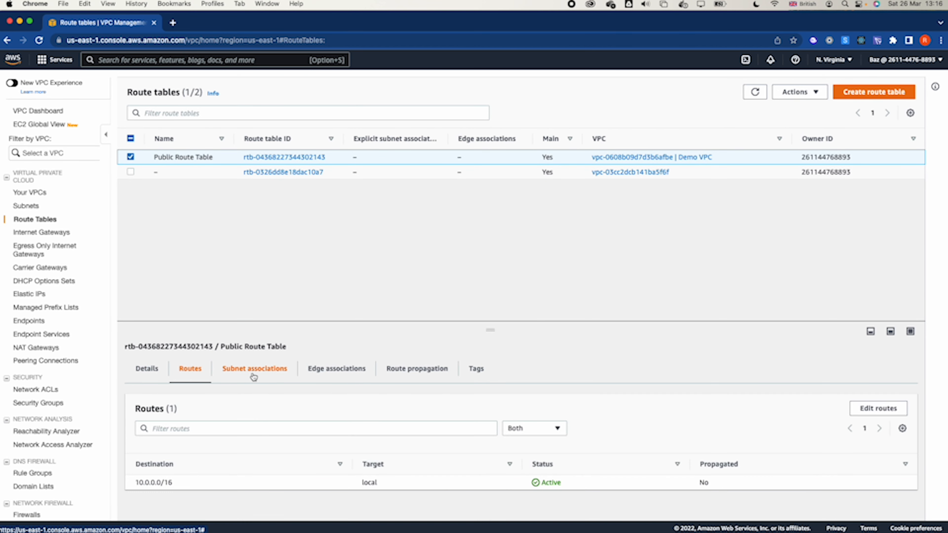
pyautogui.moveTo(138, 483); pyautogui.dragTo(173, 483)
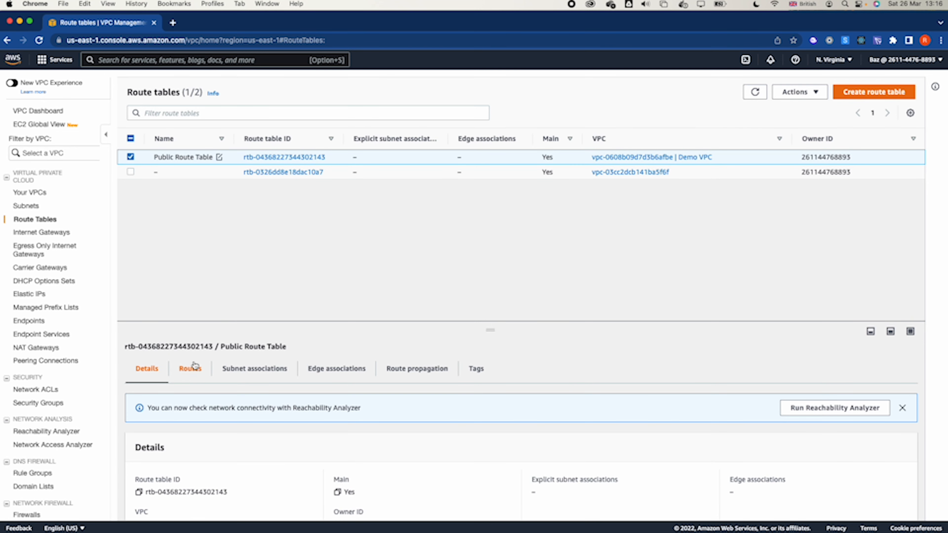
pyautogui.click(187, 371)
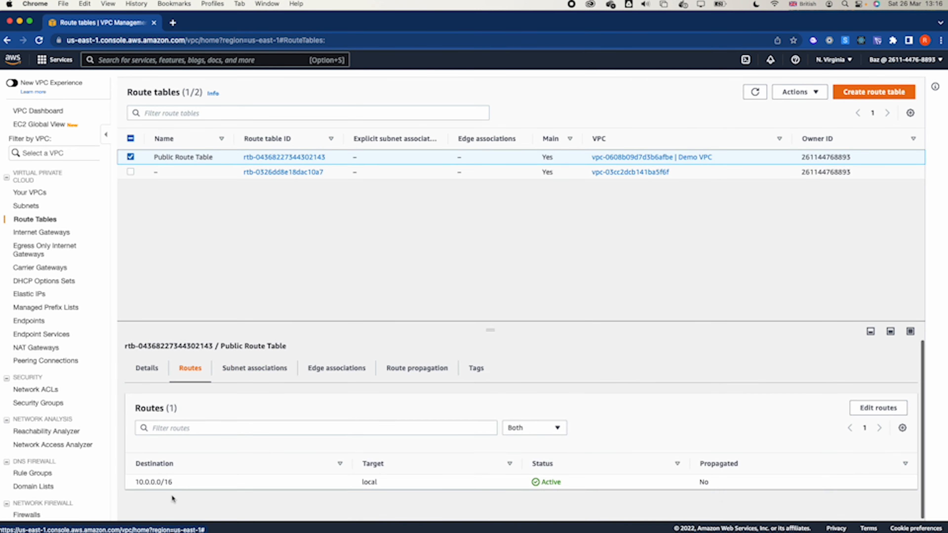
pyautogui.moveTo(139, 484); pyautogui.dragTo(204, 483)
pyautogui.click(140, 478)
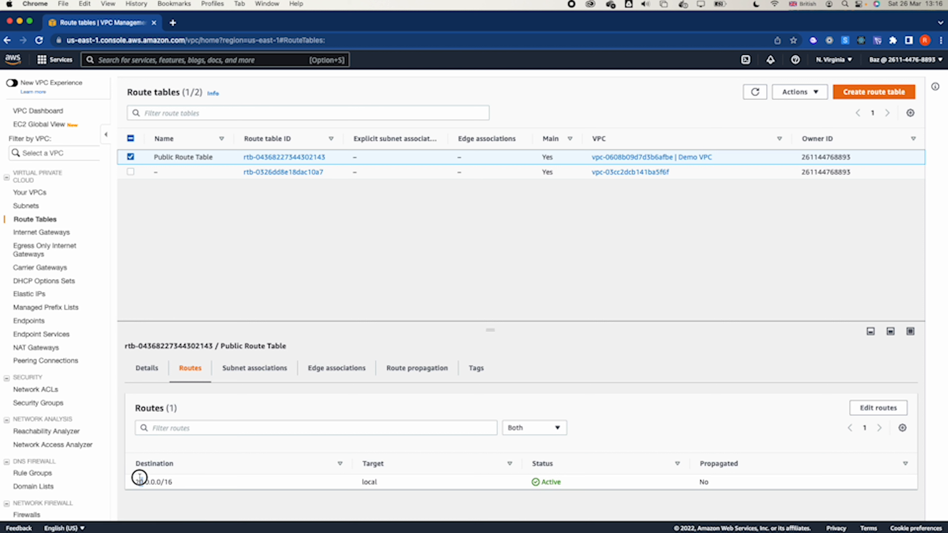
pyautogui.click(134, 485)
pyautogui.moveTo(135, 485); pyautogui.dragTo(174, 482)
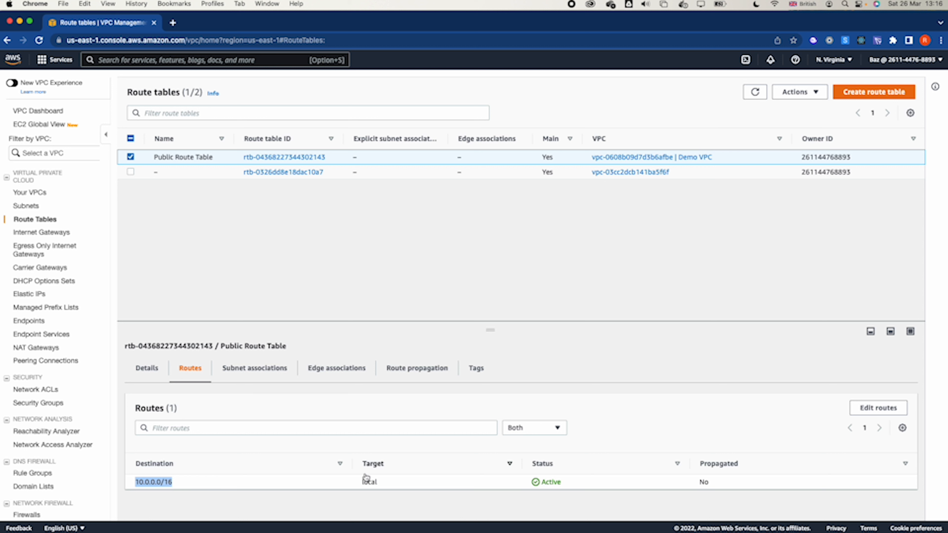
pyautogui.doubleClick(368, 482)
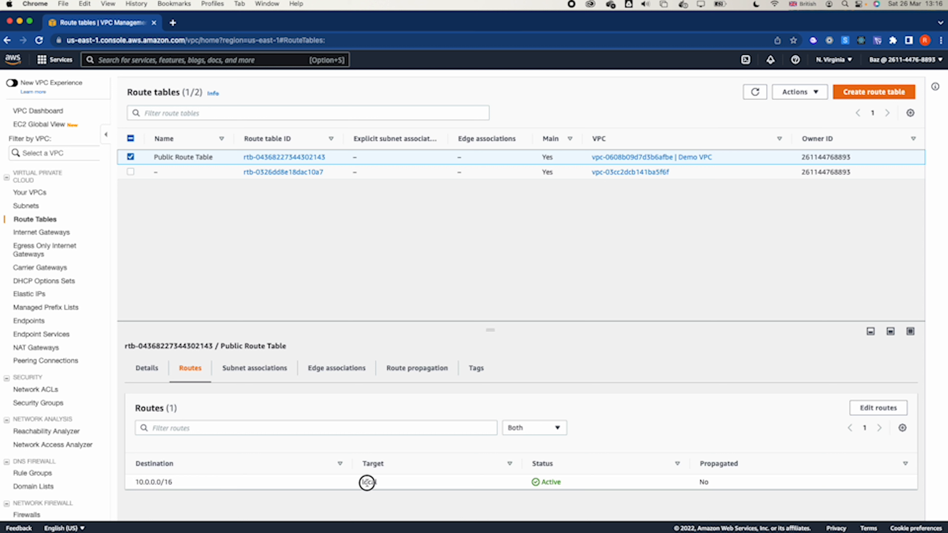
# - Add a route to Public Route Table with destination 0.0.0.0/0 and the dem-igw internet gateway as target, and save it
pyautogui.click(870, 408)
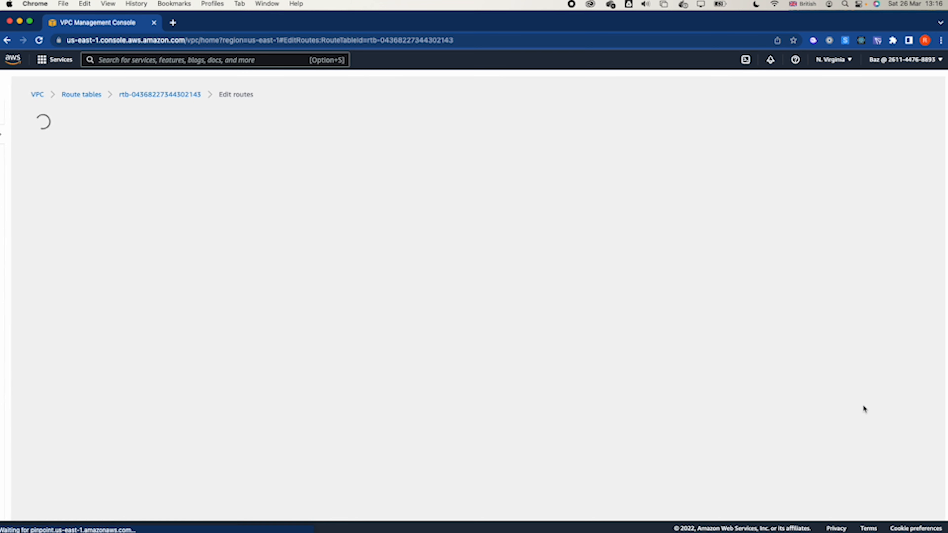
pyautogui.click(67, 212)
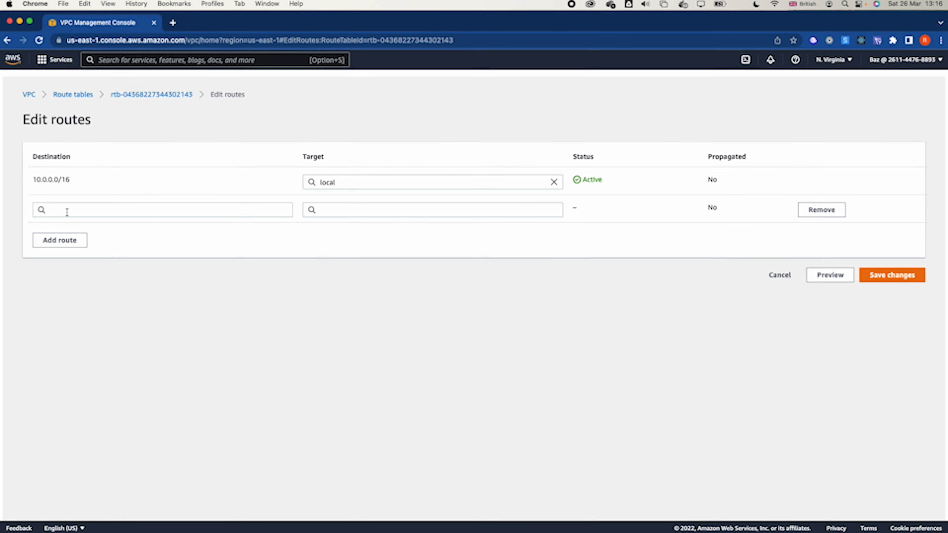
pyautogui.click(73, 210)
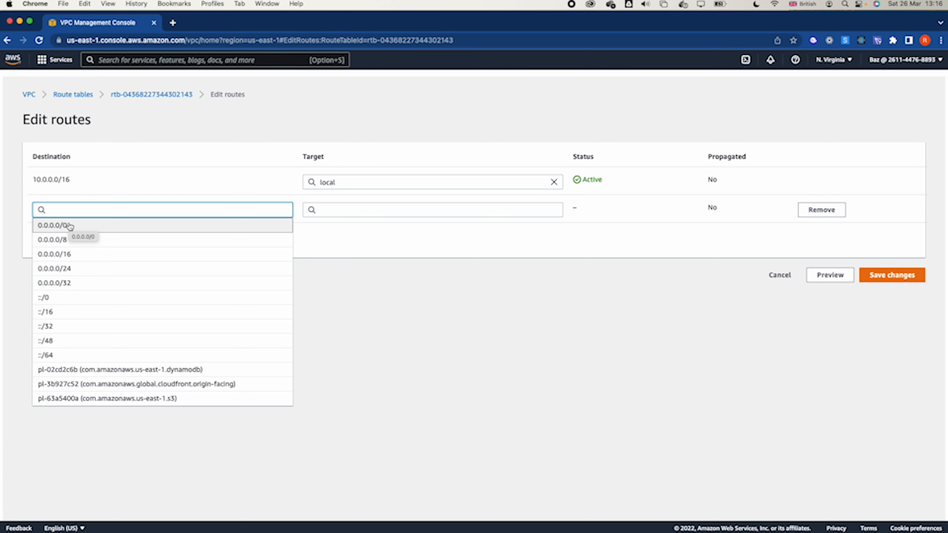
pyautogui.click(69, 226)
pyautogui.click(359, 209)
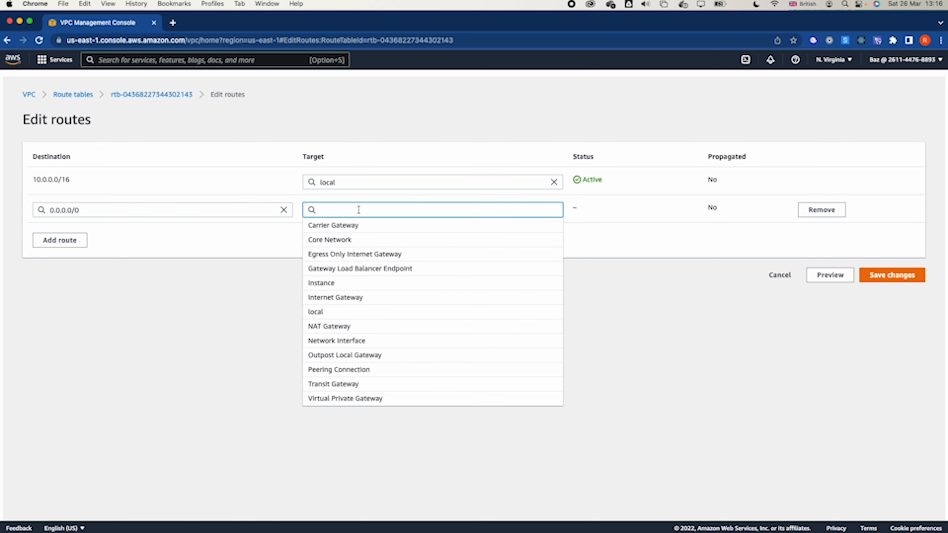
pyautogui.click(339, 298)
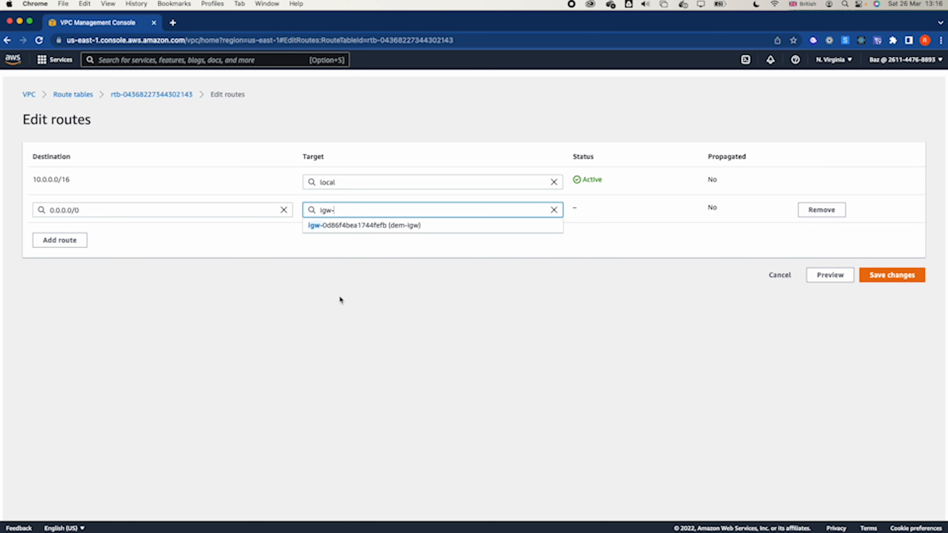
pyautogui.click(374, 227)
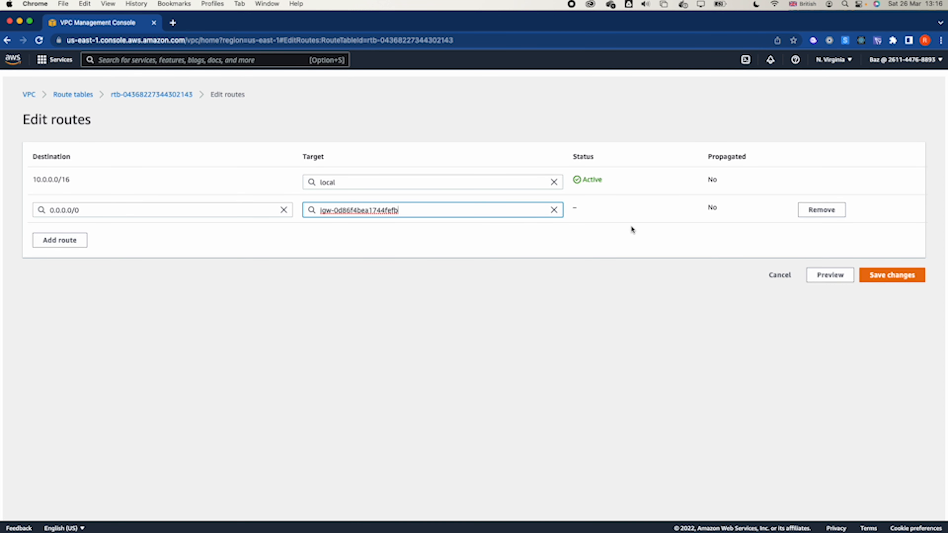
pyautogui.click(896, 275)
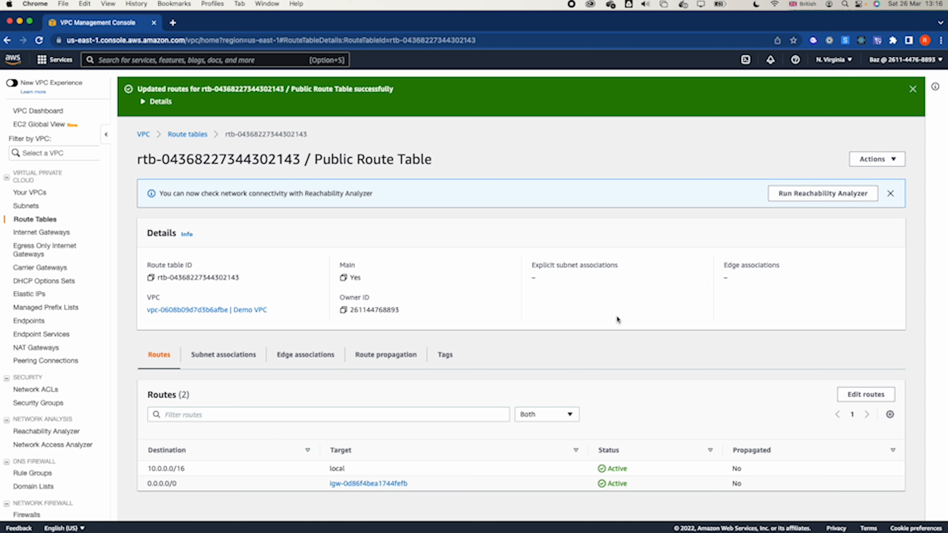
# - Associate Public subnet explicitly with Public Route Table and save the association
pyautogui.click(207, 355)
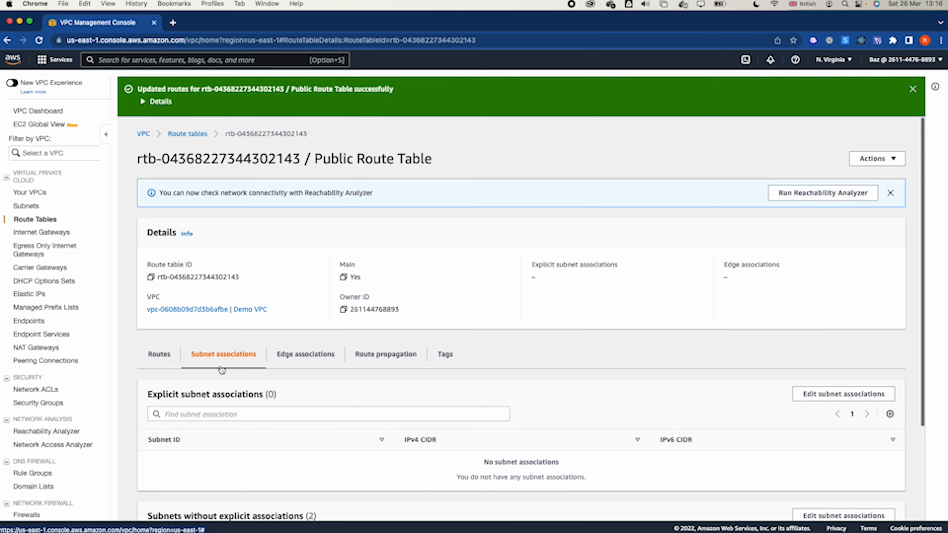
pyautogui.click(822, 394)
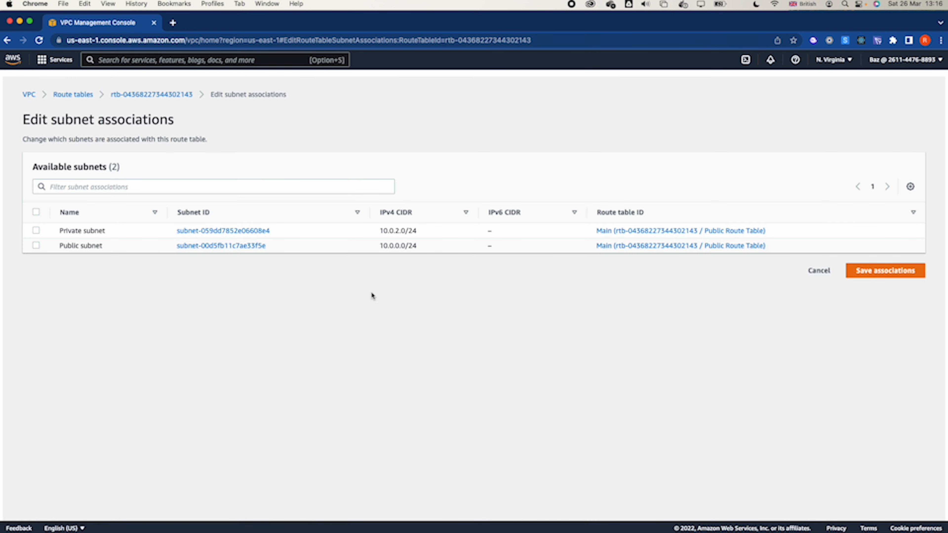
pyautogui.click(36, 245)
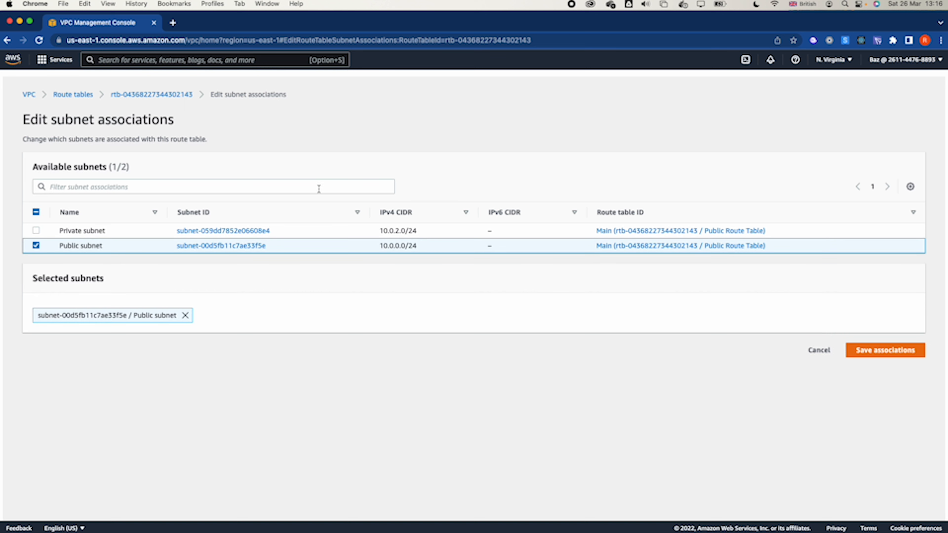
pyautogui.click(899, 352)
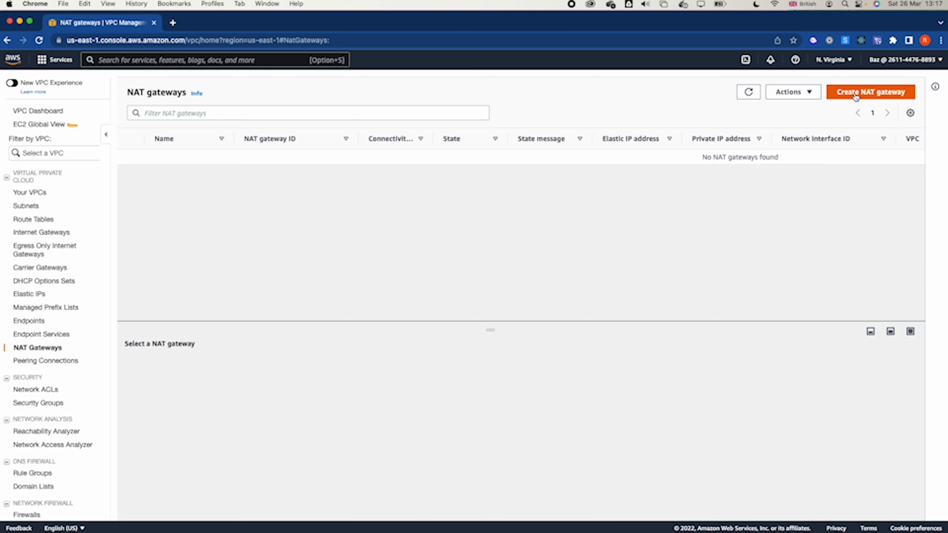
# - Start a new NAT gateway named demo-NAT and place it in Public subnet
pyautogui.click(855, 97)
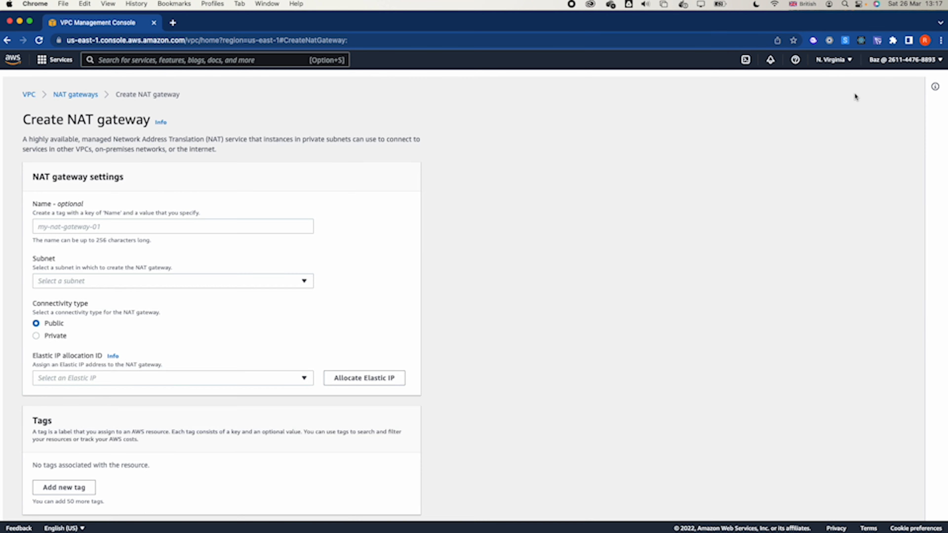
pyautogui.click(51, 227)
pyautogui.write('dem')
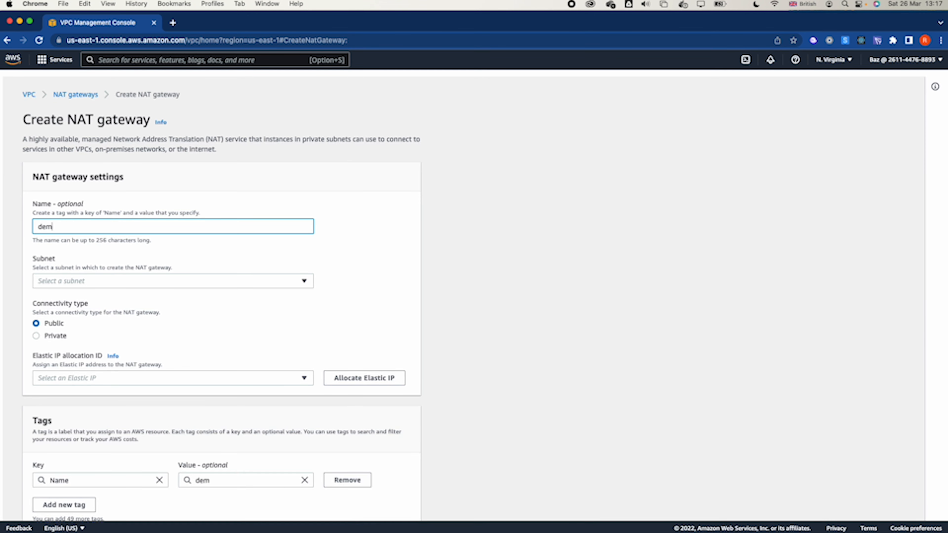
pyautogui.write('o-NAT')
pyautogui.click(121, 280)
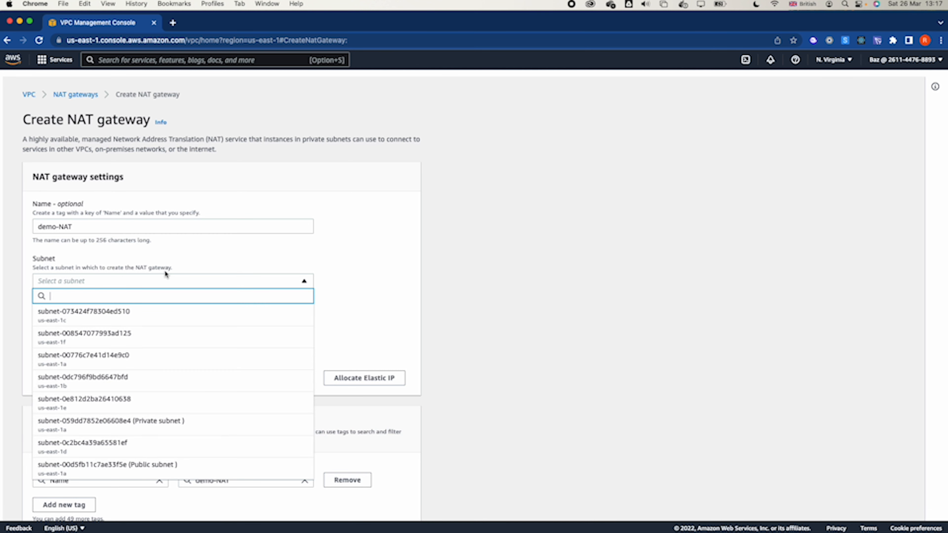
pyautogui.scroll(-1, 163, 386)
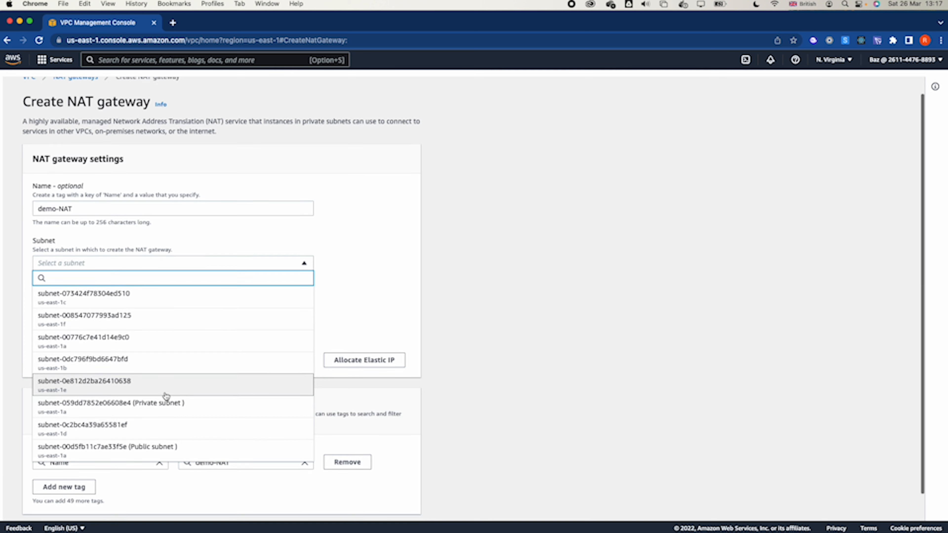
pyautogui.click(153, 447)
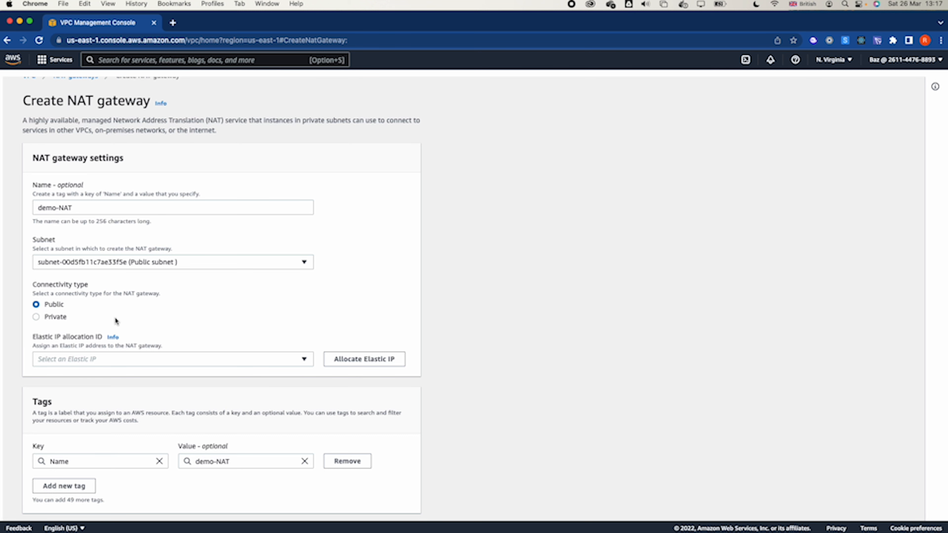
# - Allocate a new Elastic IP for the demo-NAT gateway and create the gateway with public connectivity
pyautogui.click(360, 359)
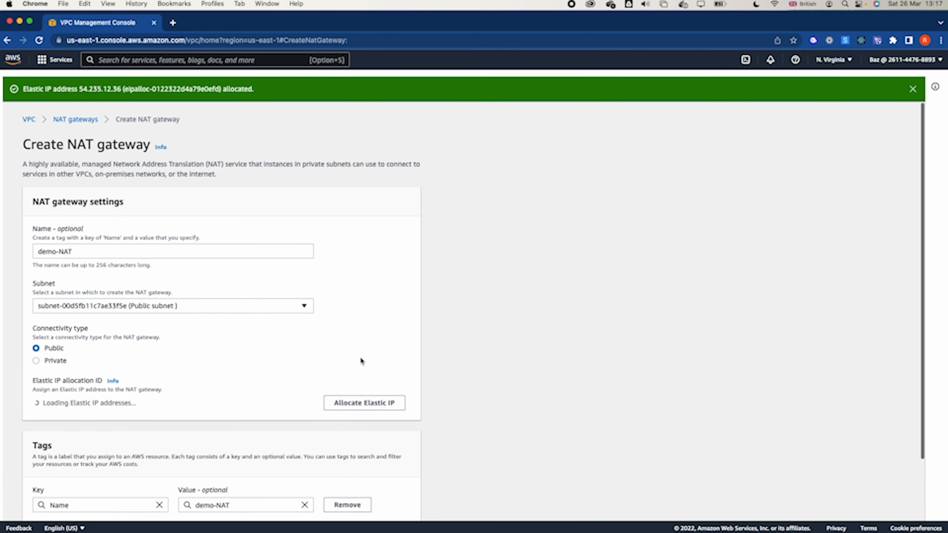
pyautogui.scroll(-2, 360, 359)
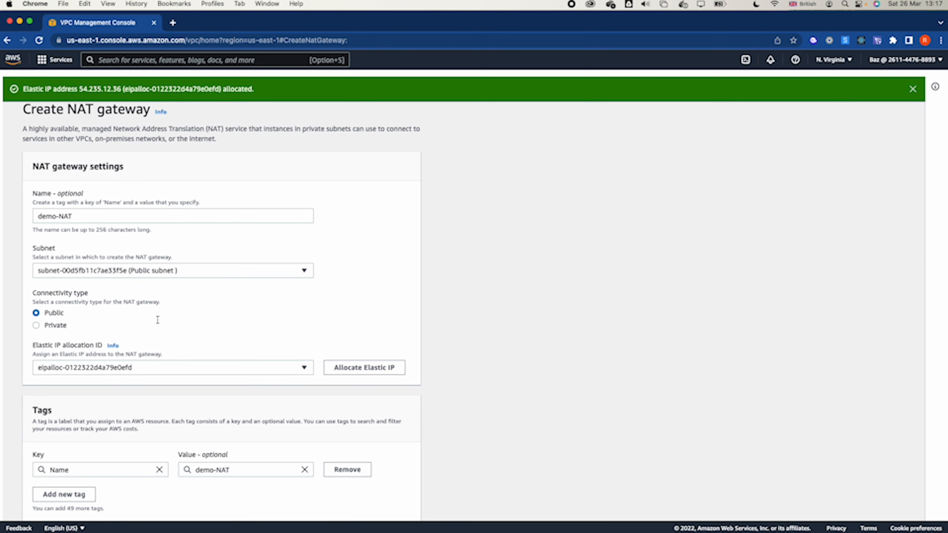
pyautogui.scroll(-2, 156, 319)
pyautogui.click(362, 506)
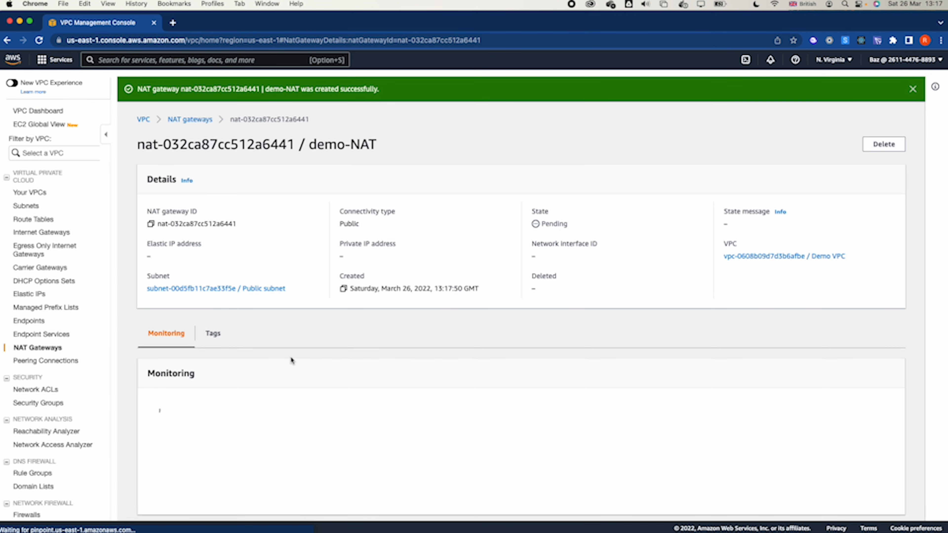
# - Create a route table named Private Route Table in Demo VPC
pyautogui.click(34, 220)
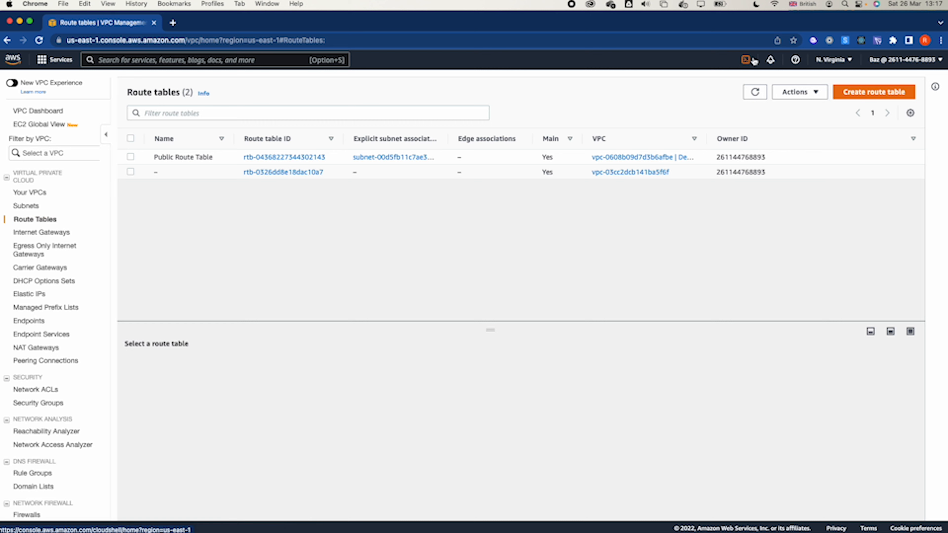
pyautogui.click(870, 97)
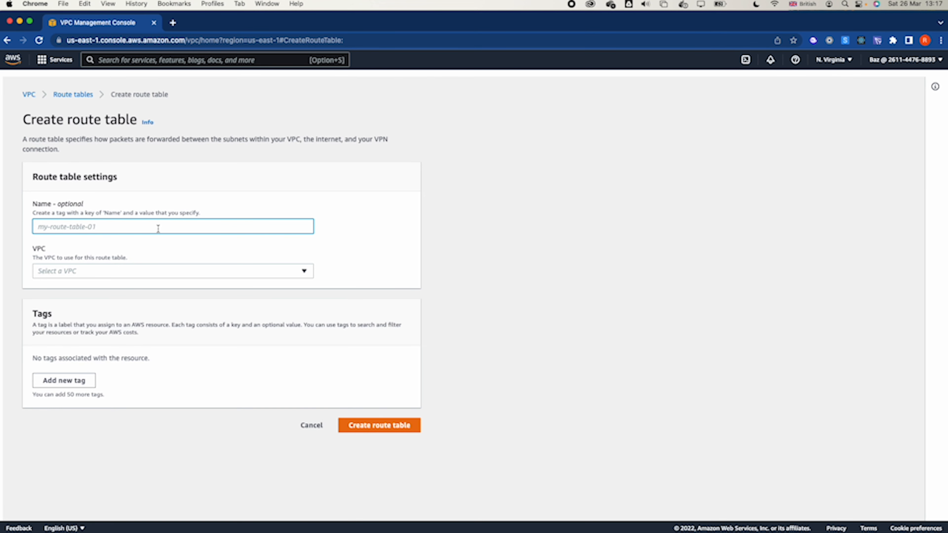
pyautogui.write('Priva')
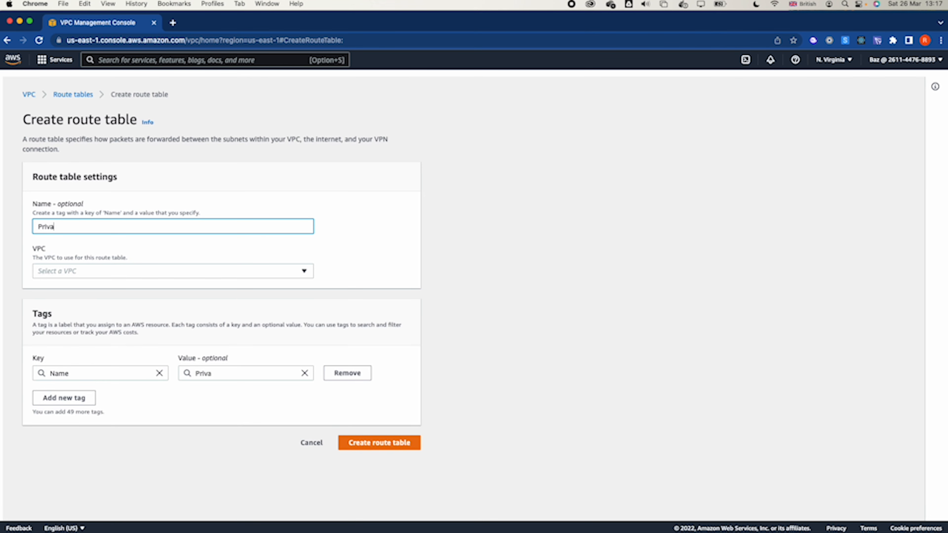
pyautogui.write('te Route')
pyautogui.write(' Tav')
pyautogui.write('le')
pyautogui.click(145, 273)
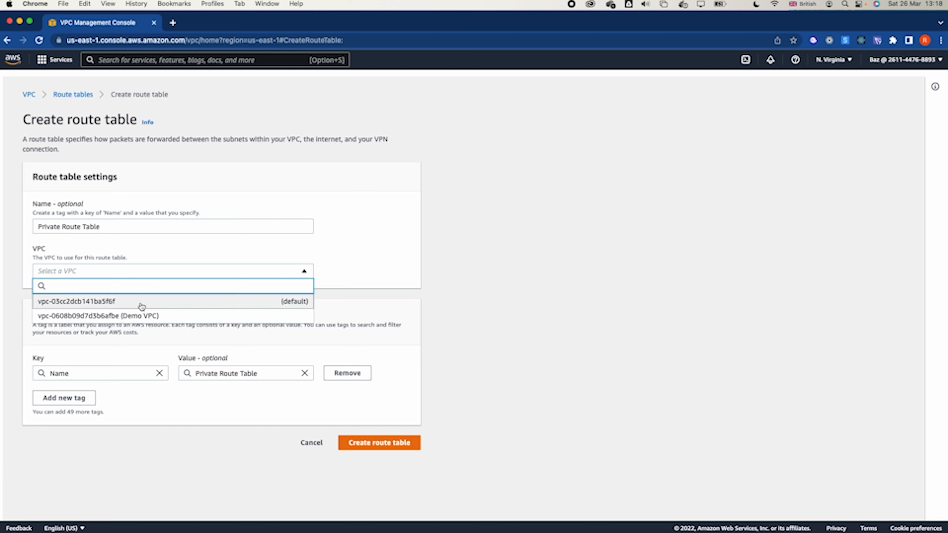
pyautogui.click(138, 313)
pyautogui.click(360, 440)
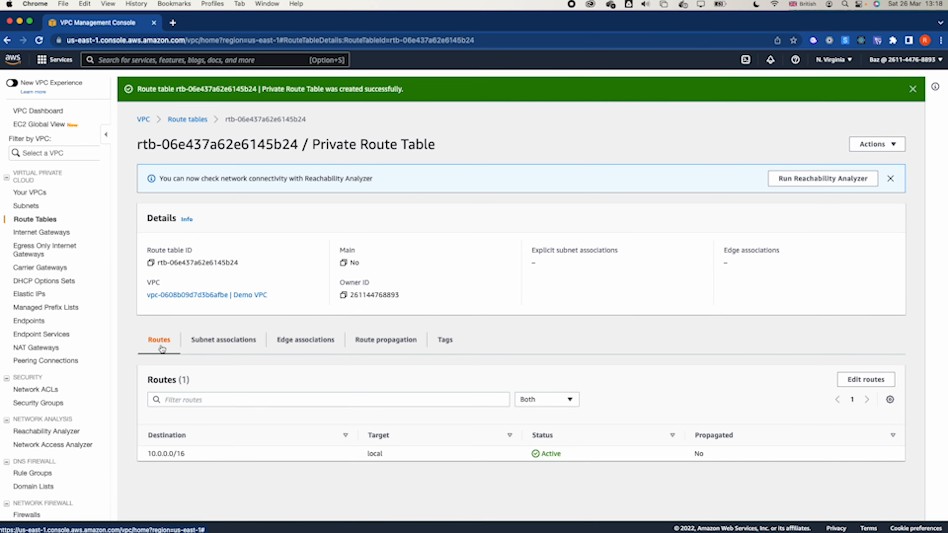
# - Add a route to Private Route Table with destination 0.0.0.0/0 and the demo-NAT gateway as target, and save it
pyautogui.click(862, 380)
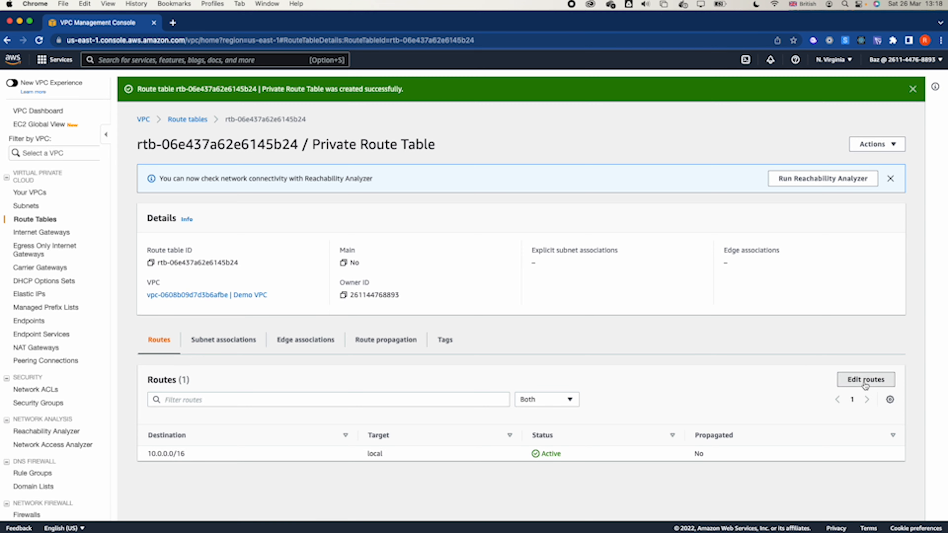
pyautogui.click(71, 212)
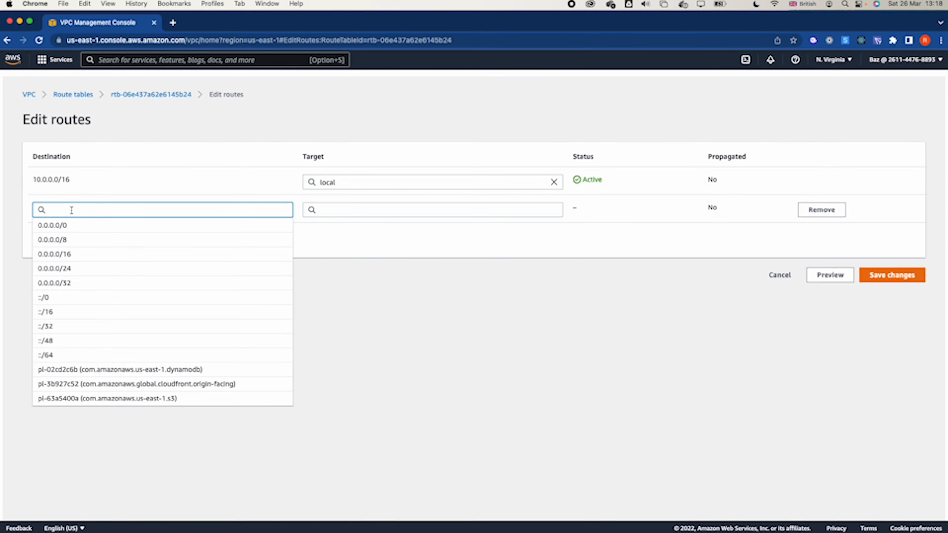
pyautogui.click(68, 226)
pyautogui.click(335, 214)
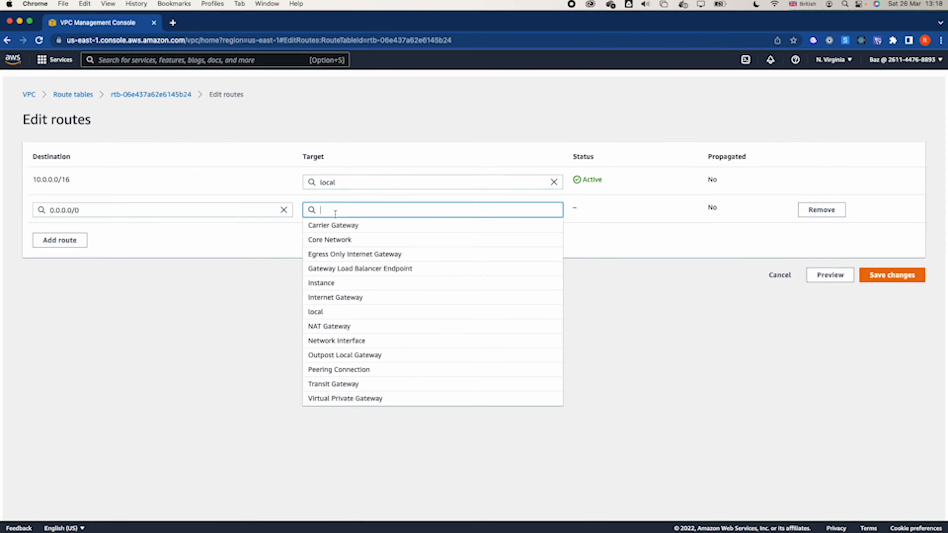
pyautogui.write('nat')
pyautogui.click(340, 225)
pyautogui.click(384, 226)
pyautogui.click(901, 276)
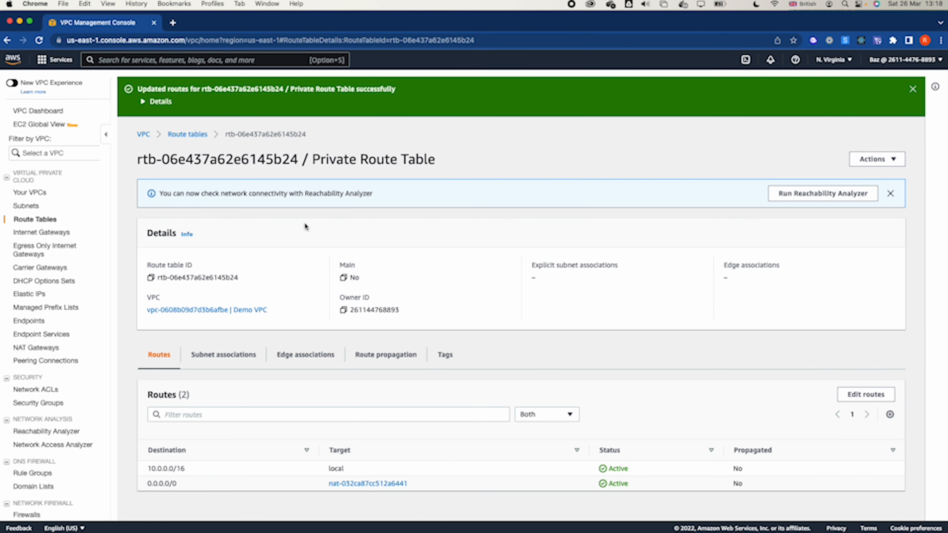
# - Associate Private subnet explicitly with Private Route Table and save the association
pyautogui.click(226, 364)
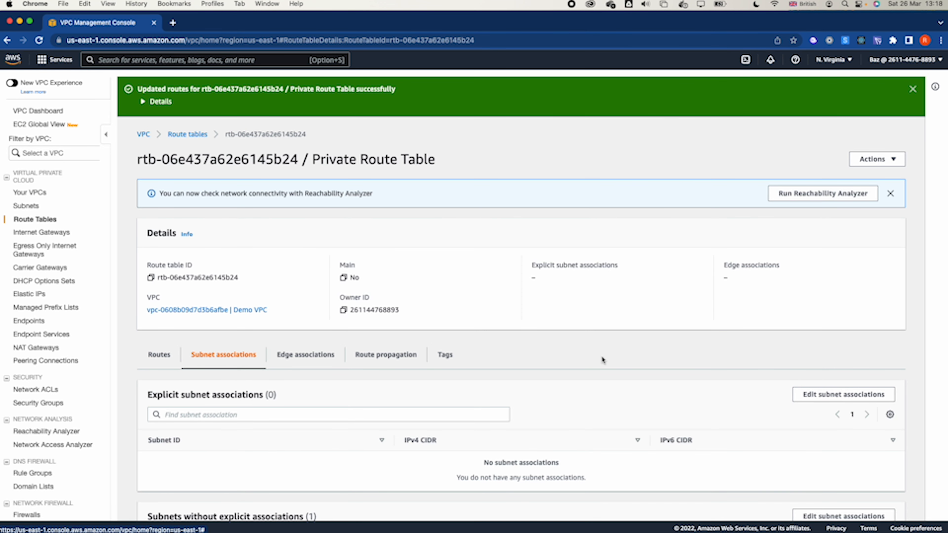
pyautogui.click(831, 398)
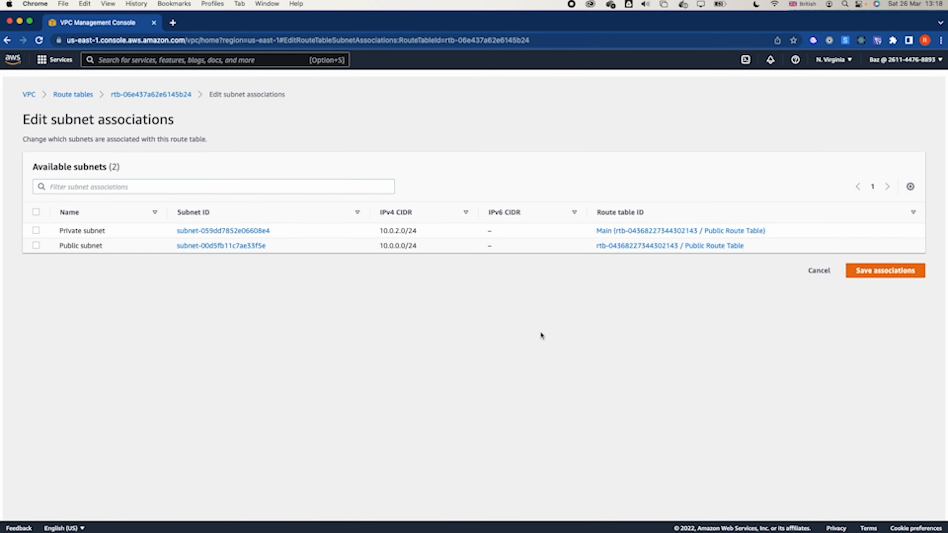
pyautogui.click(35, 231)
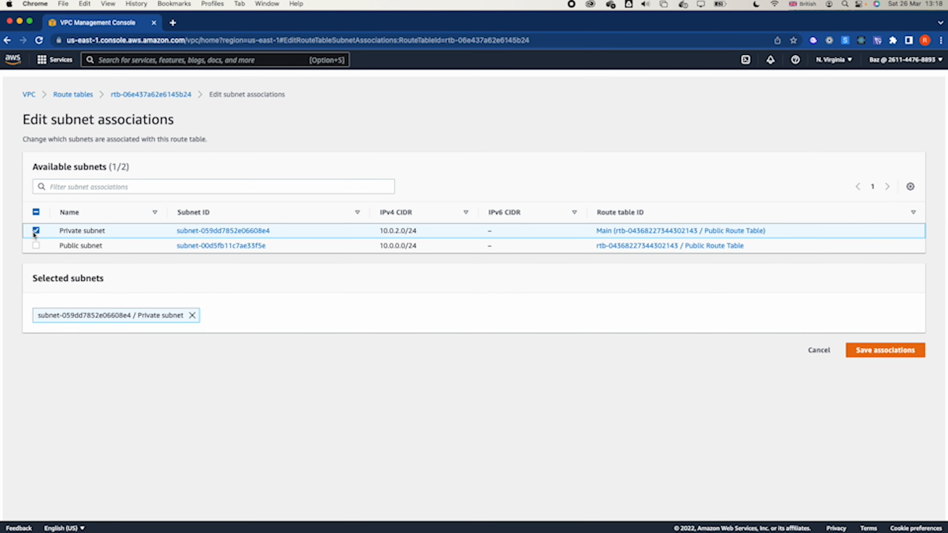
pyautogui.click(873, 351)
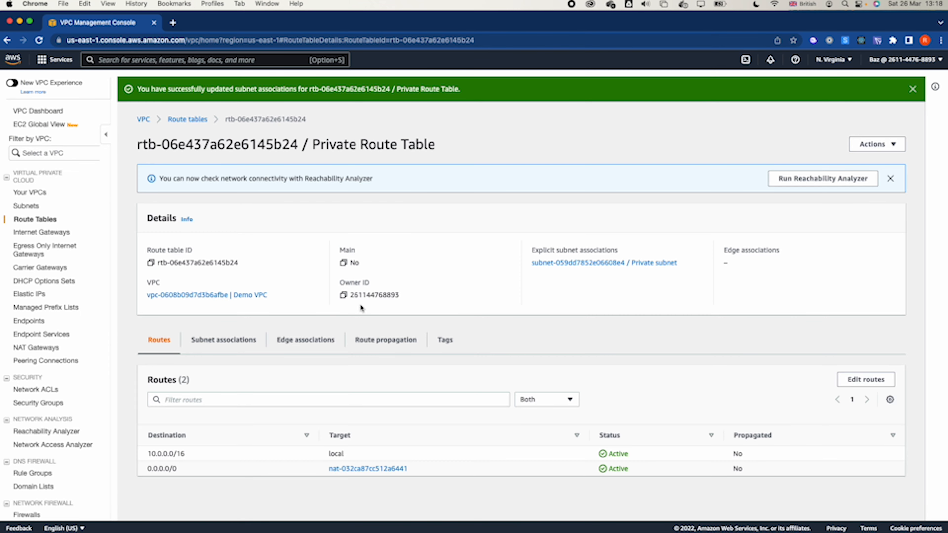